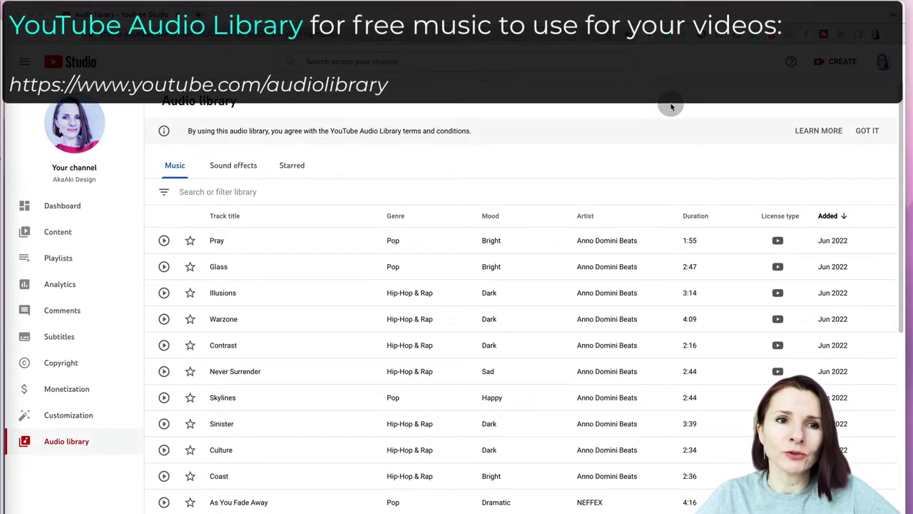
Step: Filter the Audio Library music list by the Happy mood
scroll(670, 107, down, 1)
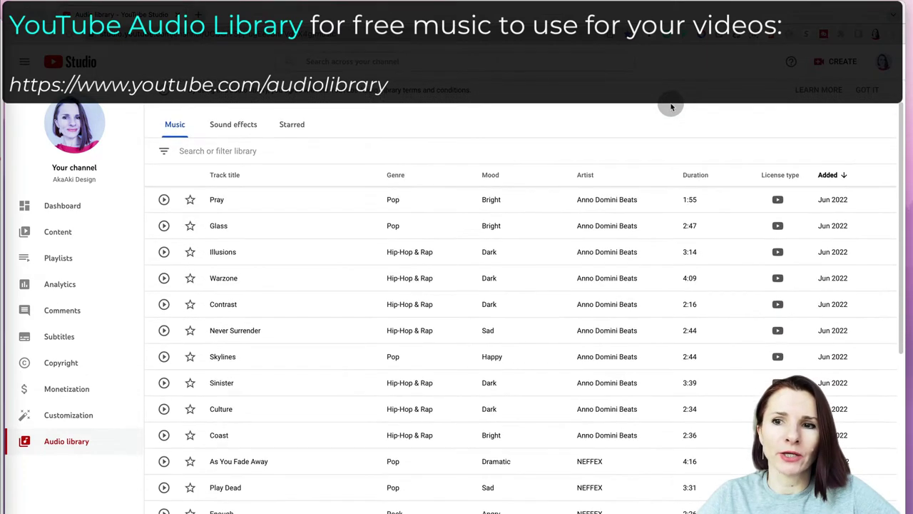
scroll(670, 107, up, 1)
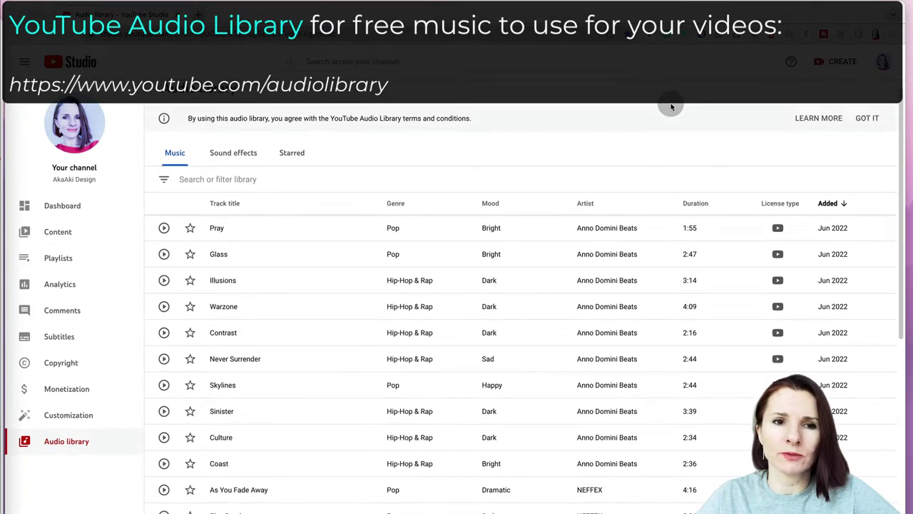
scroll(670, 107, up, 1)
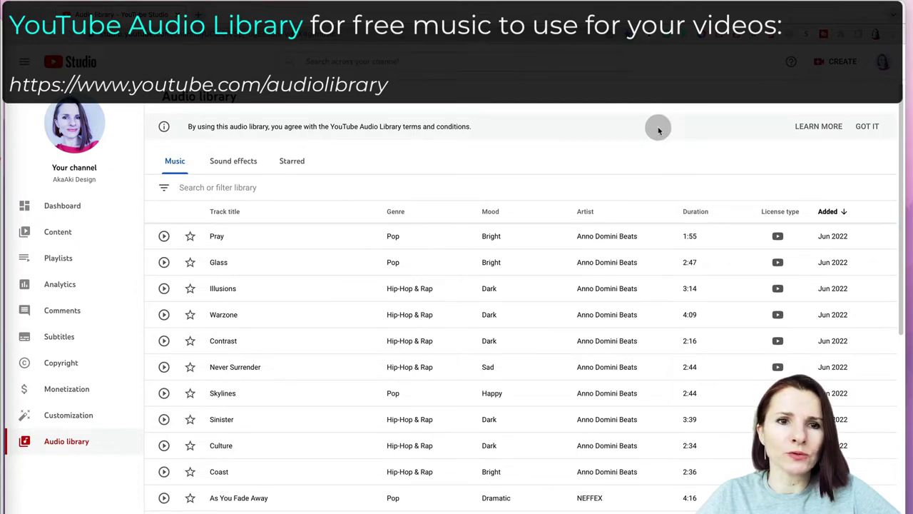
scroll(292, 181, down, 1)
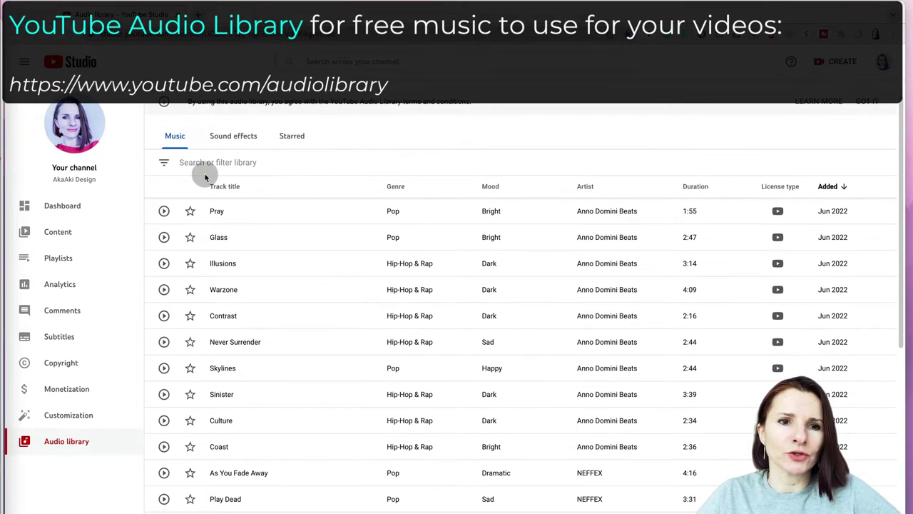
click(164, 164)
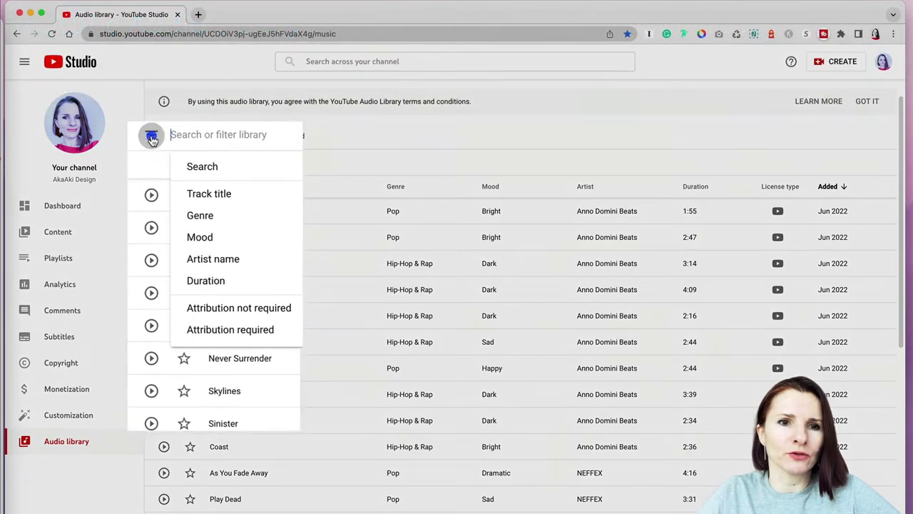
click(207, 235)
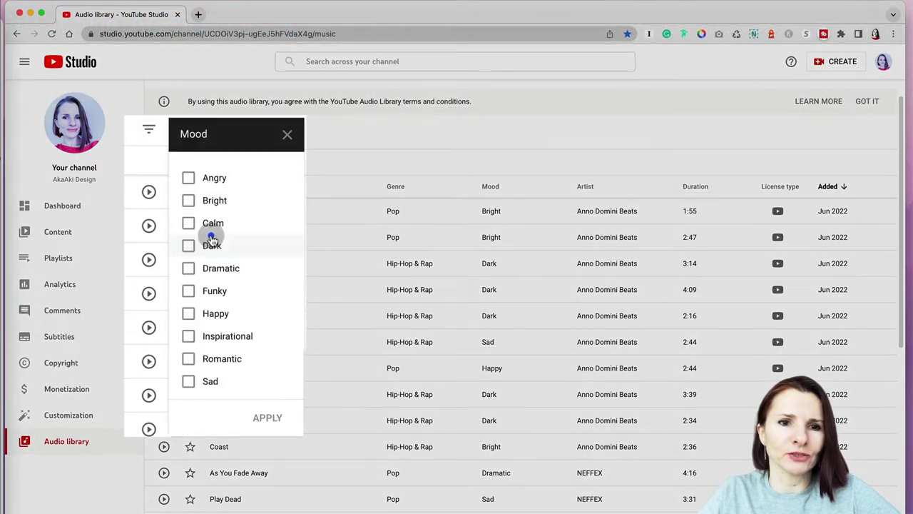
click(188, 313)
click(262, 413)
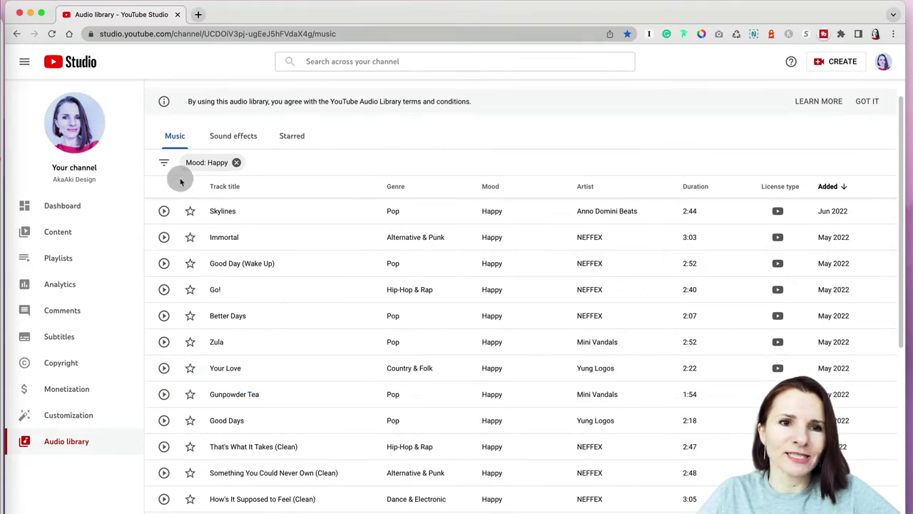
Step: Add a Pop genre filter to the Happy mood results
click(164, 163)
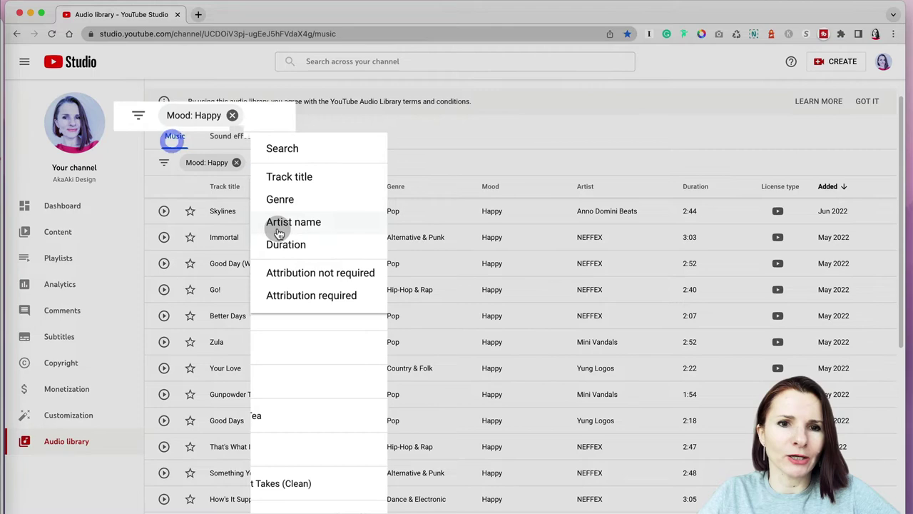
click(289, 200)
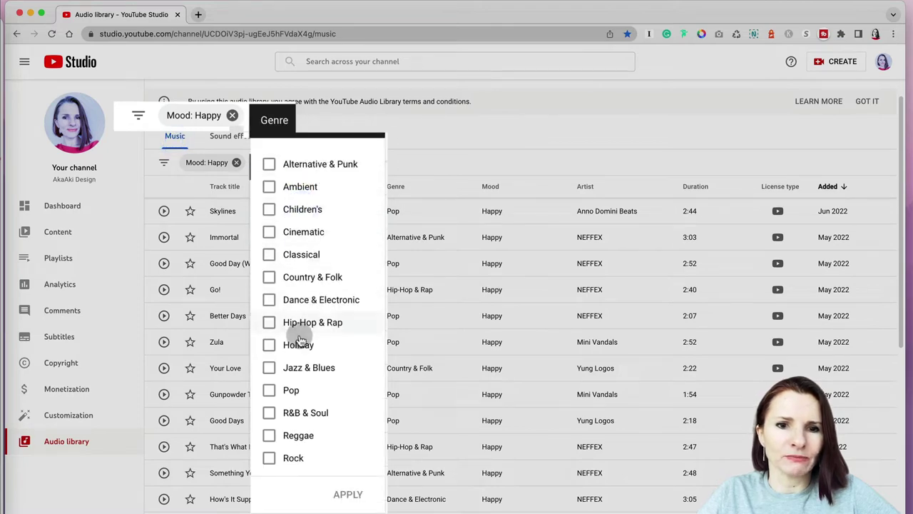
click(269, 391)
click(346, 482)
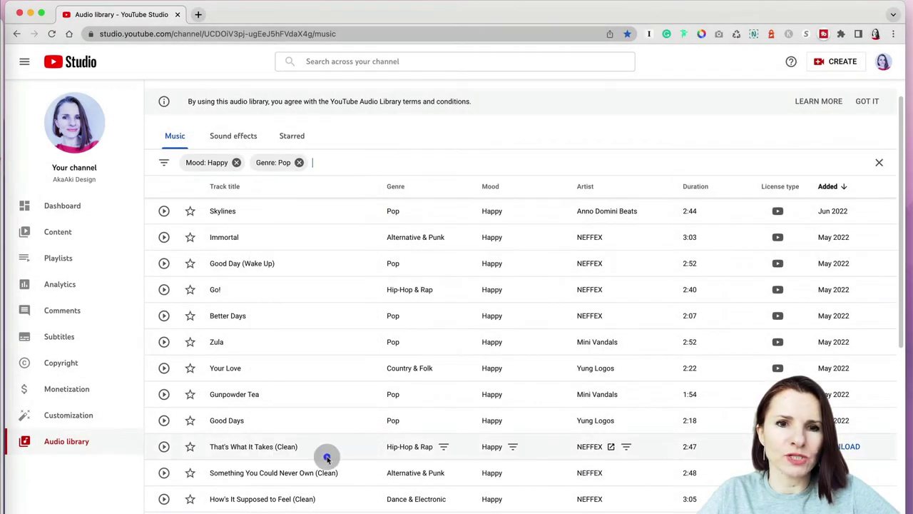
Step: Preview Skylines, star it, check the Starred tab, then unstar it in Music
click(164, 211)
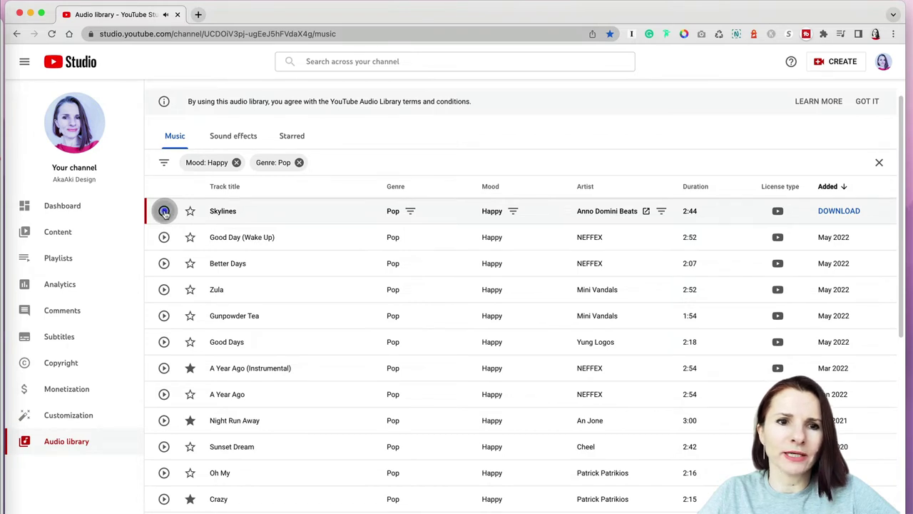
click(190, 212)
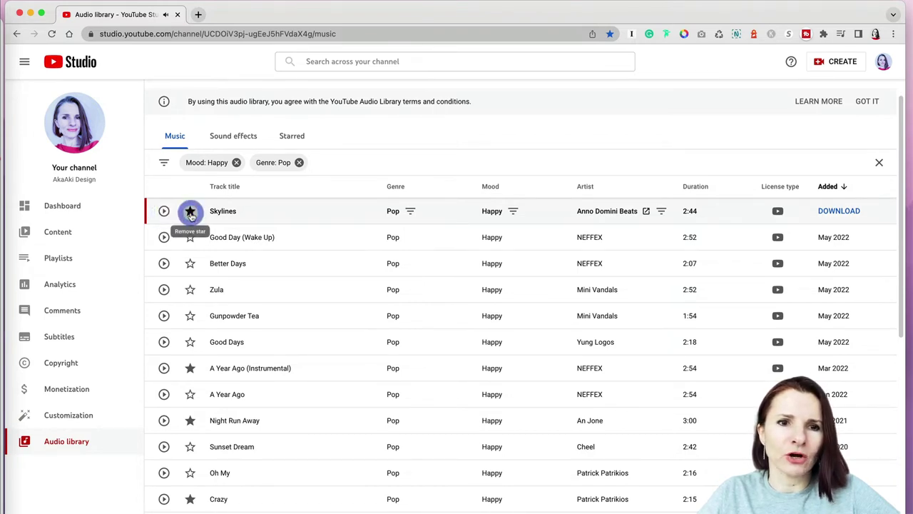
click(294, 136)
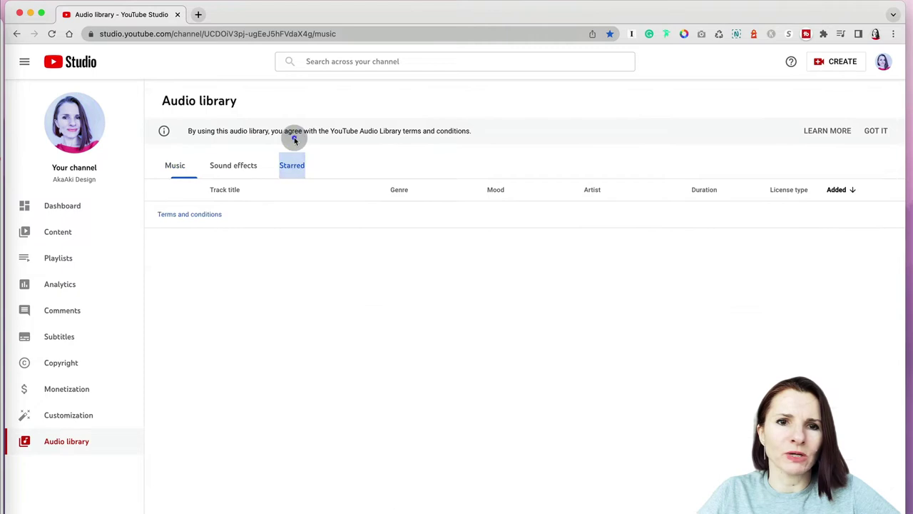
click(176, 165)
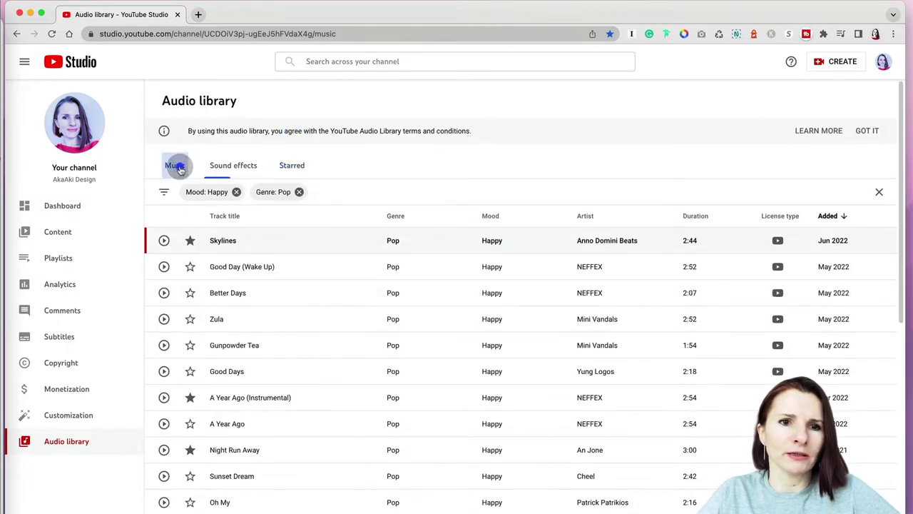
click(189, 244)
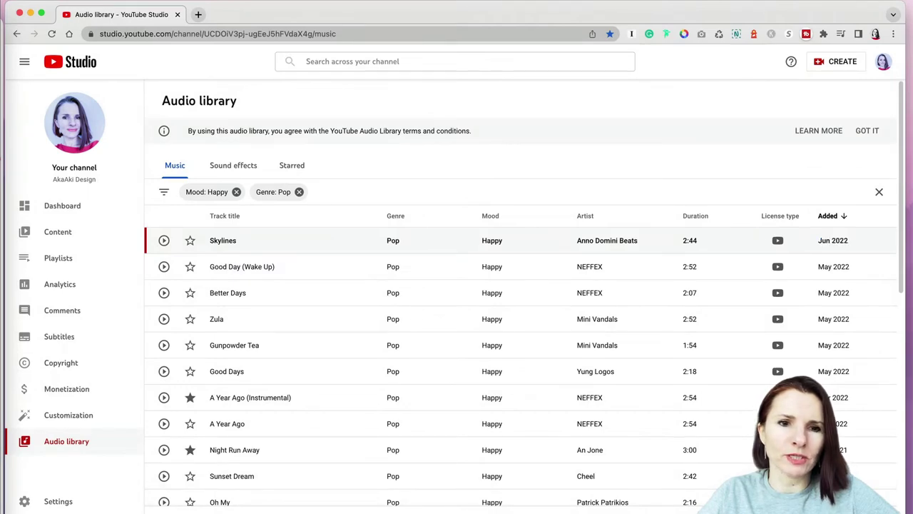
Step: Show Keynote's Document audio settings on slide 9, with the music folder open alongside
click(30, 13)
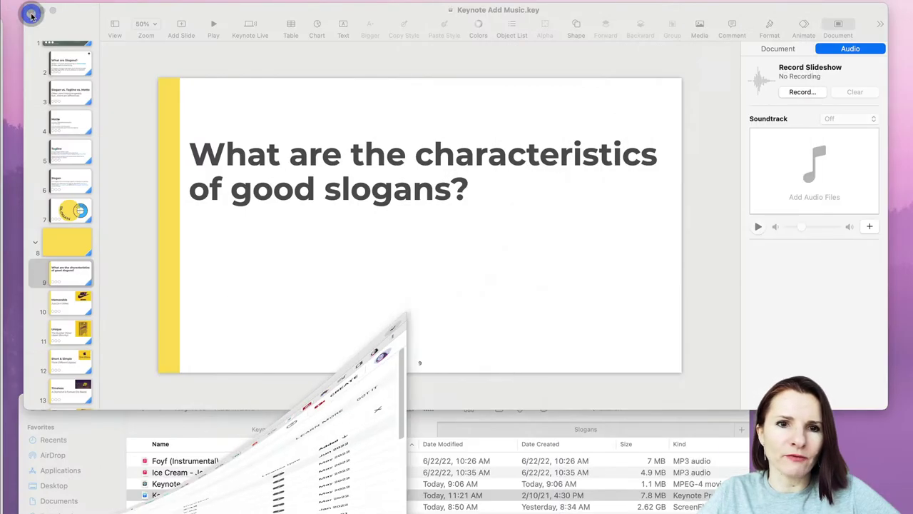
click(228, 426)
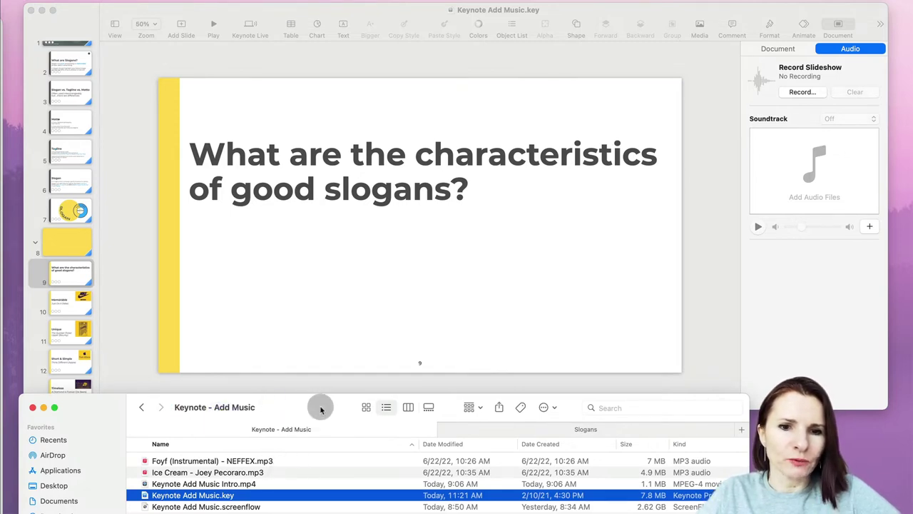
click(323, 68)
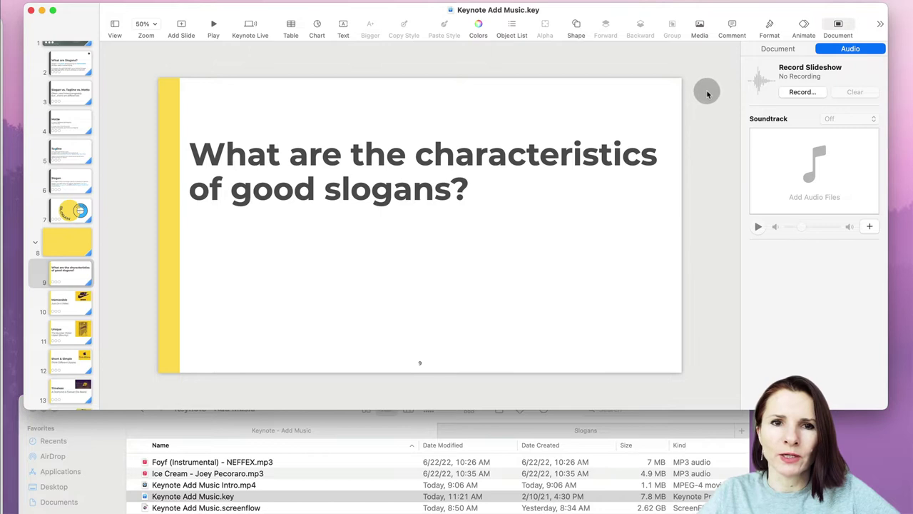
scroll(81, 138, down, 15)
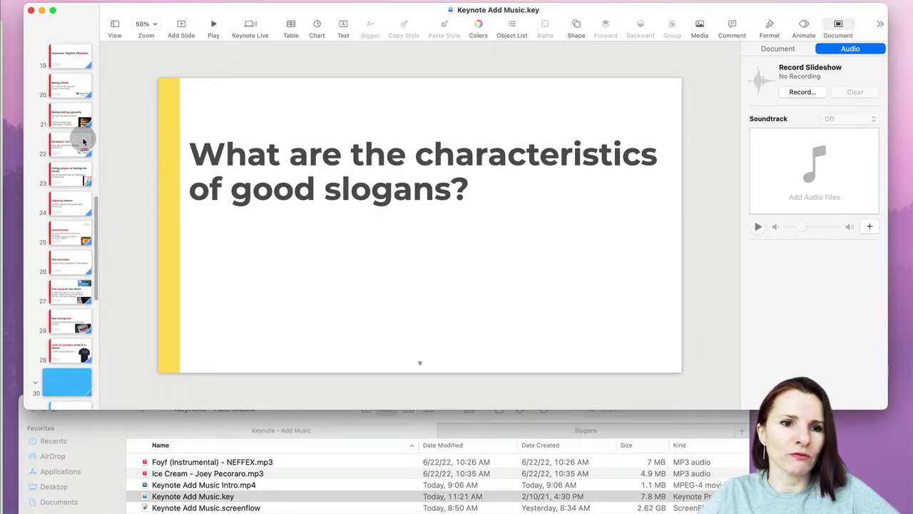
scroll(81, 139, up, 15)
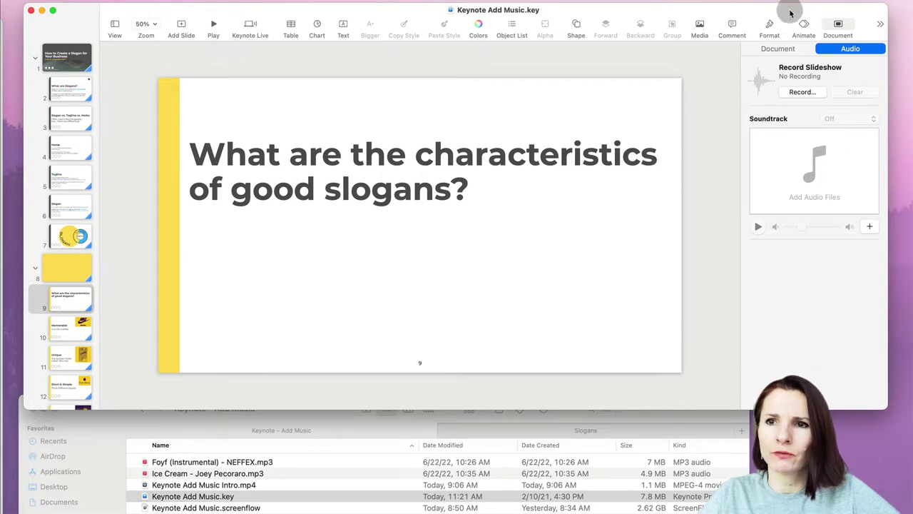
click(839, 25)
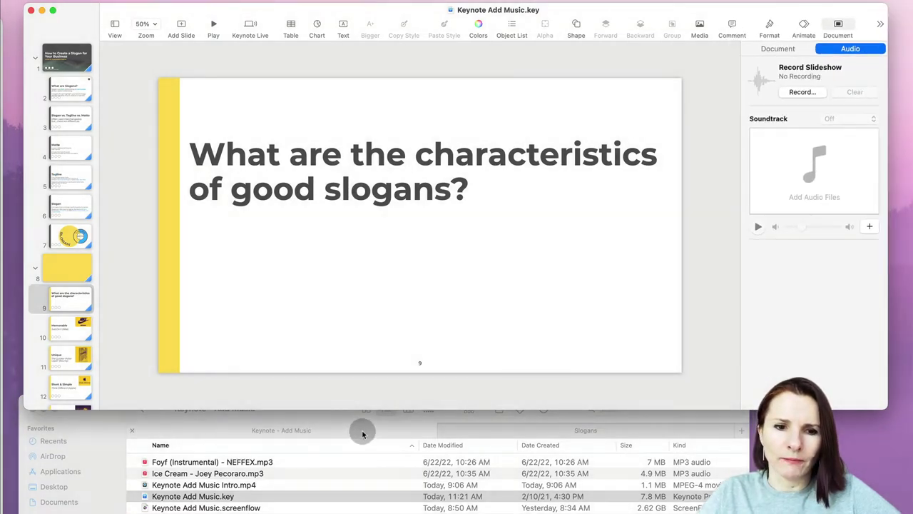
click(362, 431)
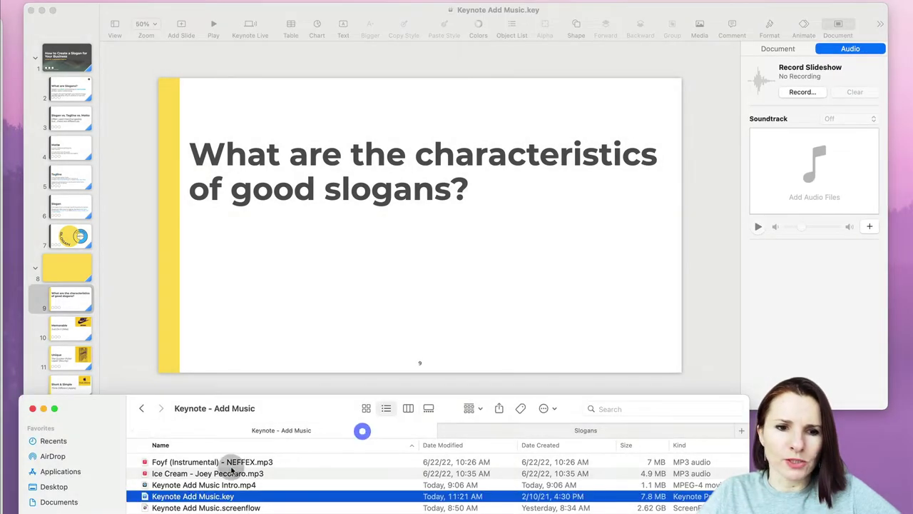
Step: Set Ice Cream - Joey Pecoraro.mp3 as the soundtrack and briefly start the slideshow
drag(146, 472, 785, 190)
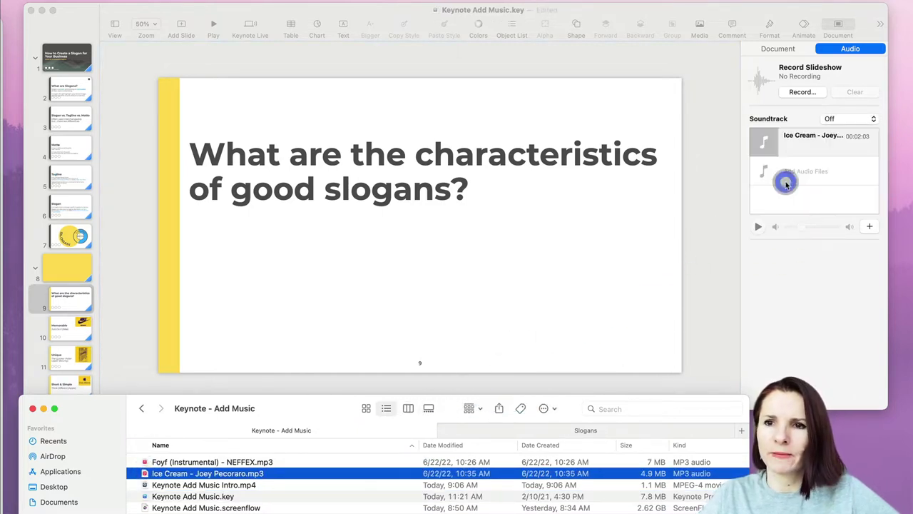
click(772, 146)
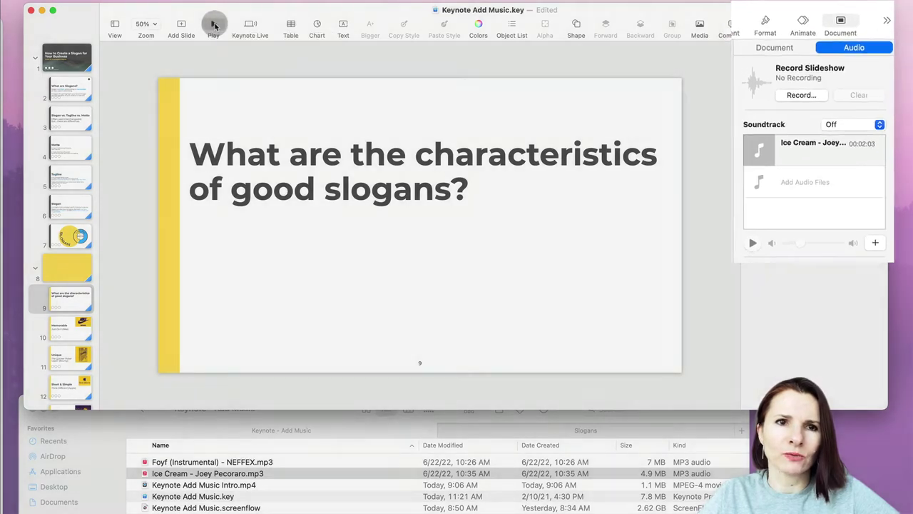
click(215, 27)
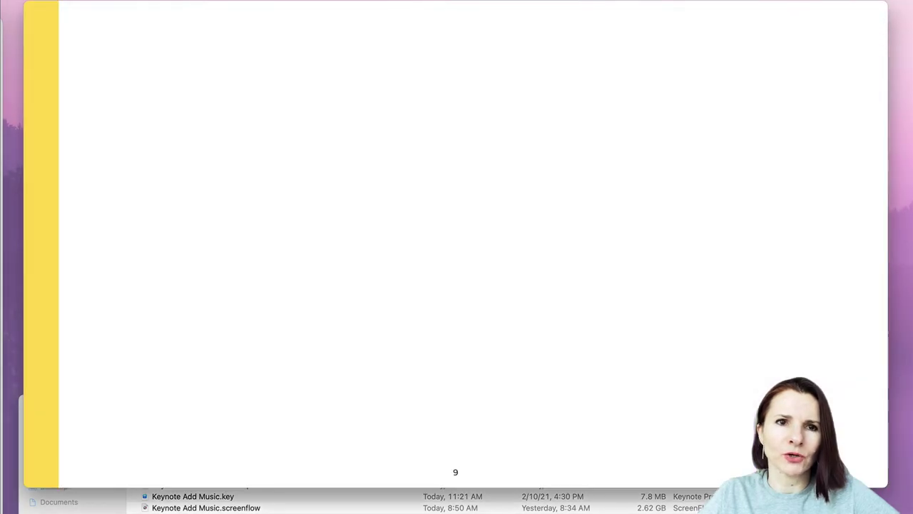
key(Escape)
Step: Preview the slideshow in a window, then exit it with Esc
click(202, 11)
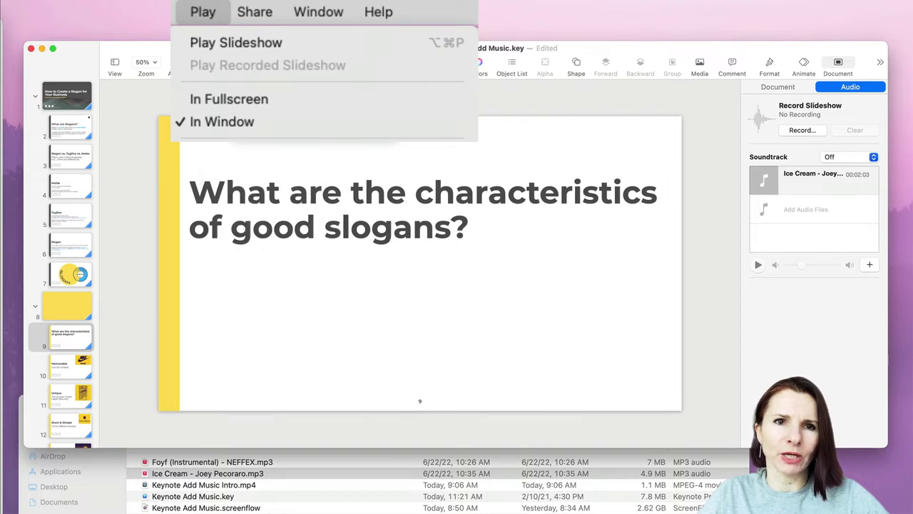
click(230, 45)
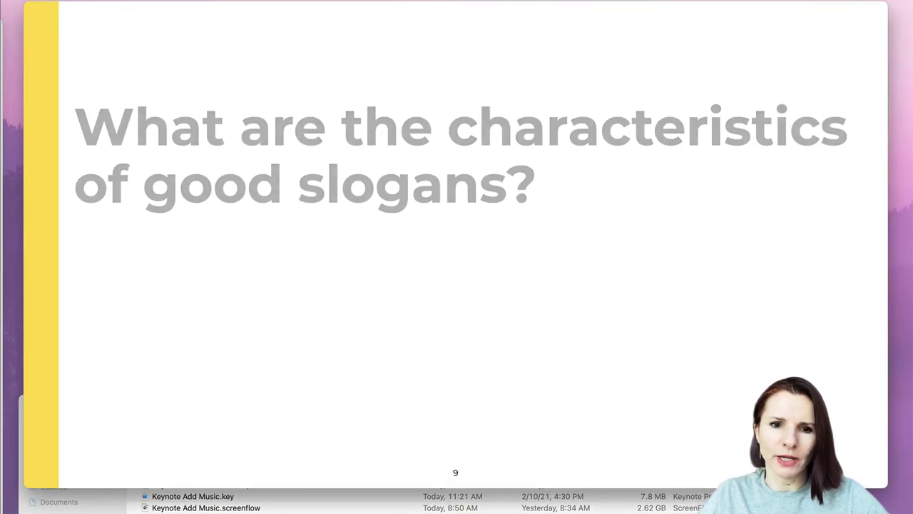
key(Escape)
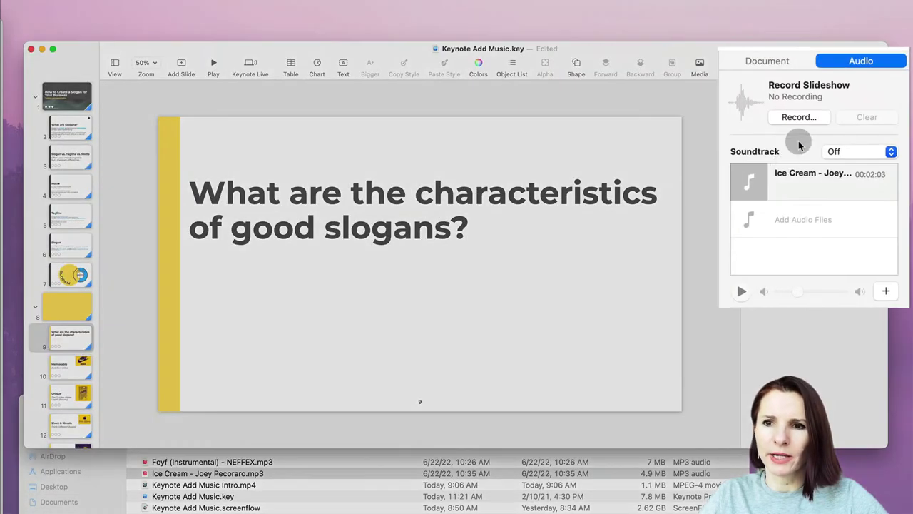
Step: Set the Ice Cream soundtrack's playback mode to Loop
click(782, 173)
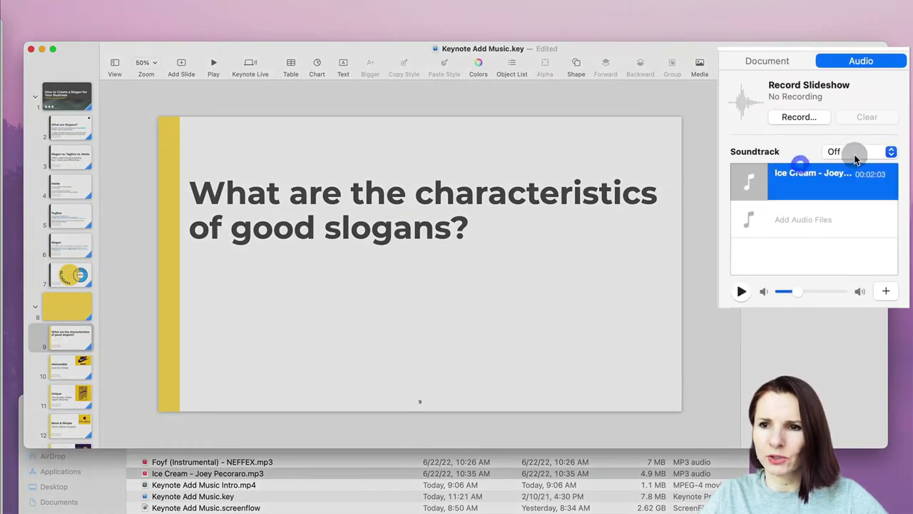
click(891, 151)
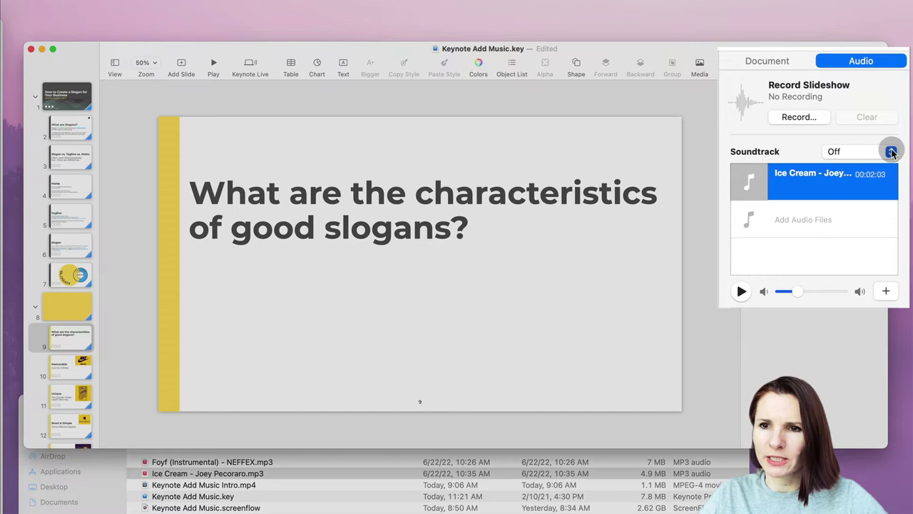
click(891, 152)
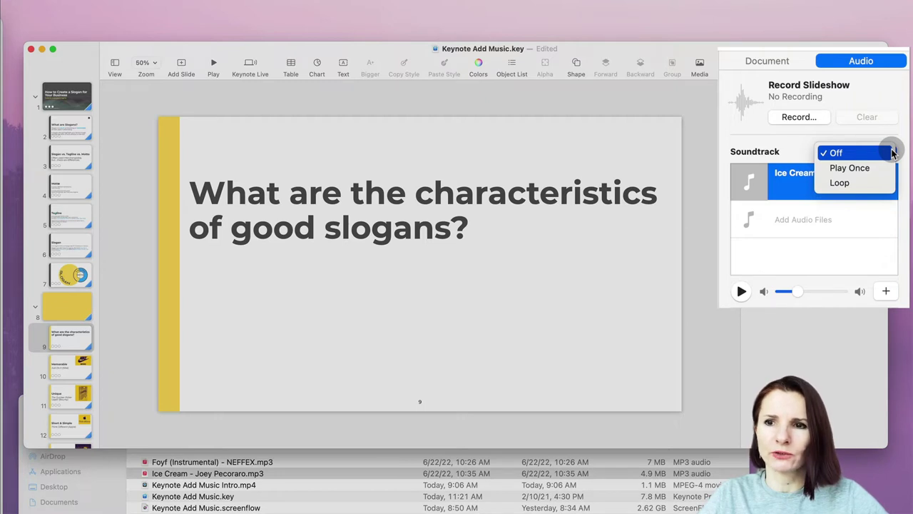
click(865, 171)
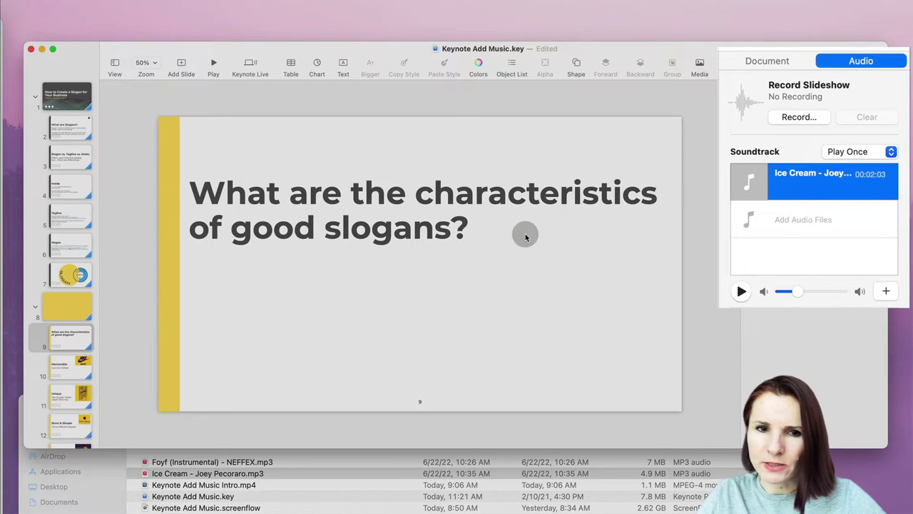
scroll(64, 413, down, 10)
scroll(64, 412, up, 10)
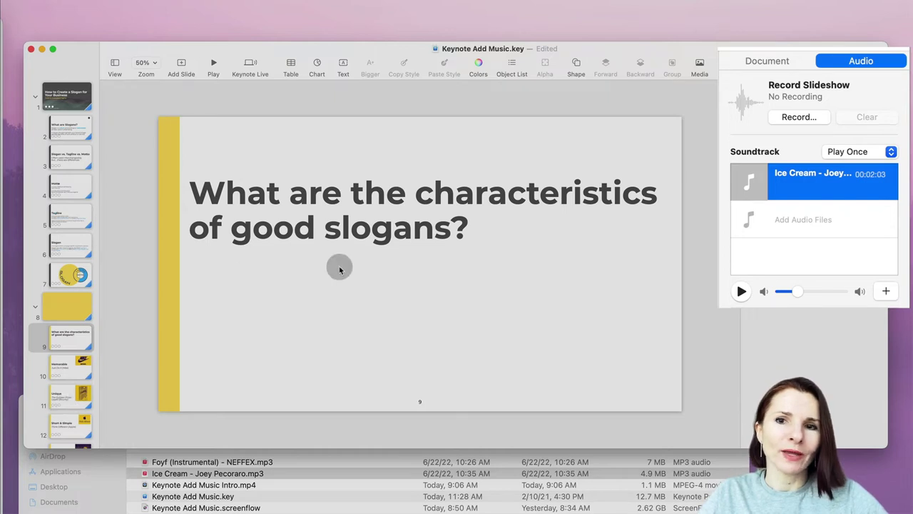
click(876, 154)
click(871, 167)
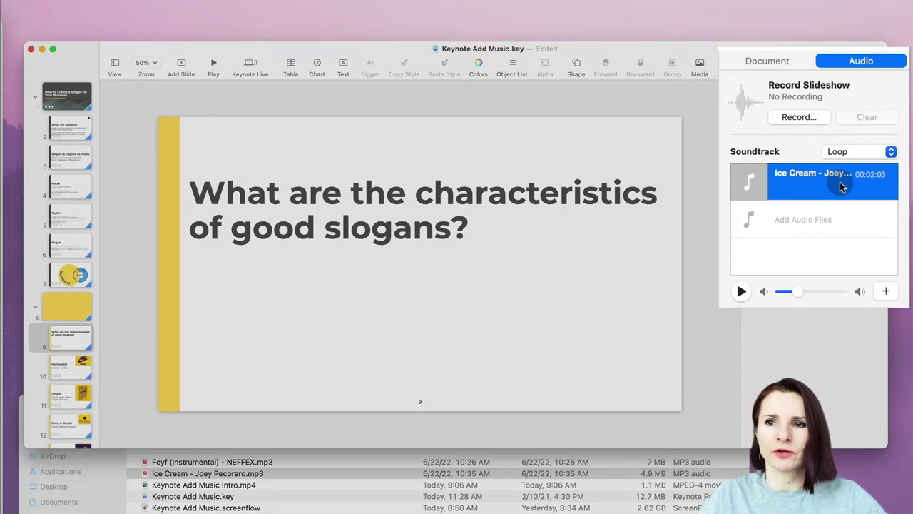
Step: Adjust the soundtrack volume slider to about the middle of its range
click(796, 292)
drag(798, 296, 811, 298)
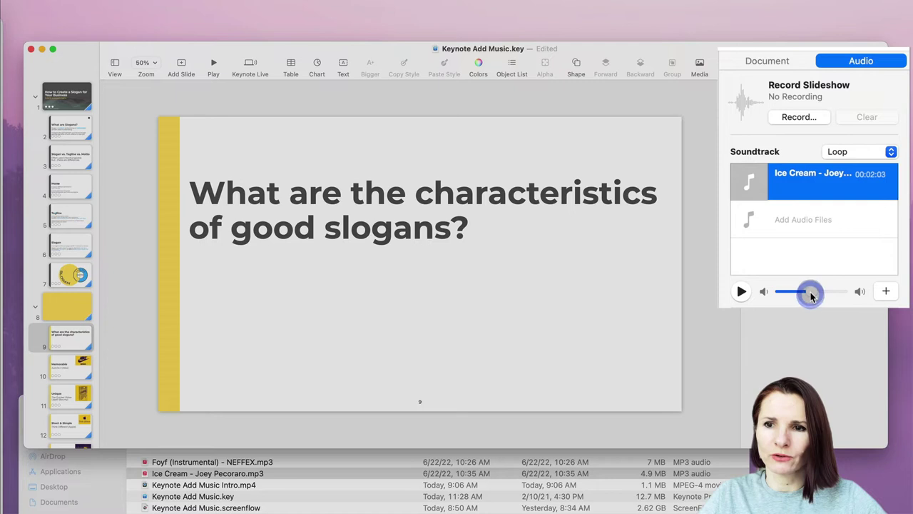
drag(812, 295, 793, 298)
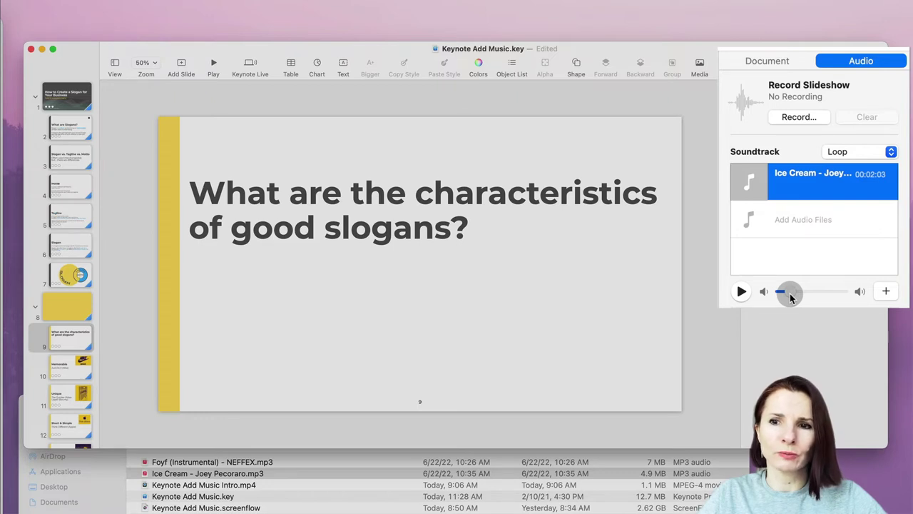
drag(790, 297, 810, 299)
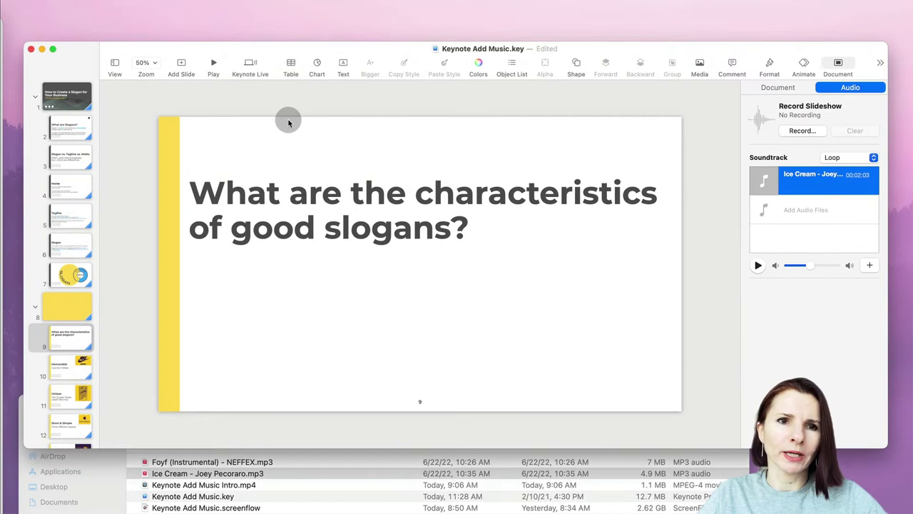
Step: Play the slideshow with the looping soundtrack, then exit back to the editor
click(213, 65)
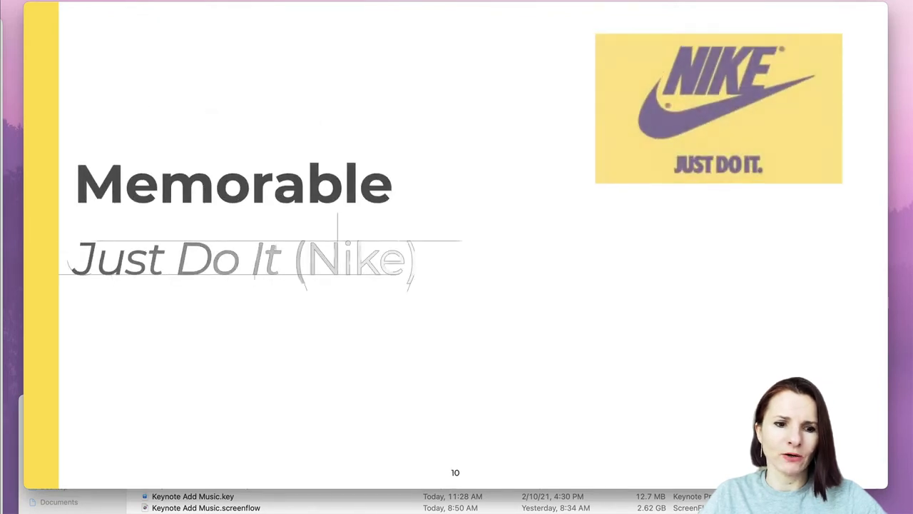
key(Escape)
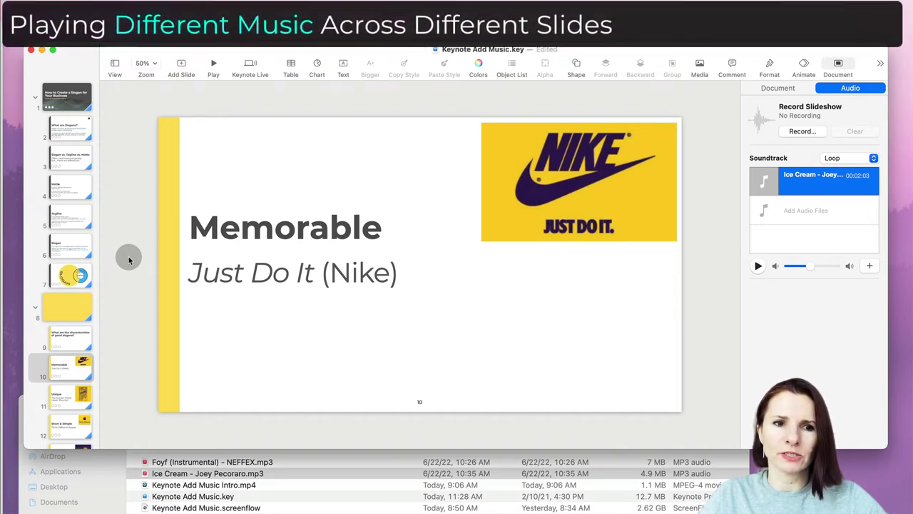
Step: Browse slides 9, 10, 12 and 13 in the slide navigator
scroll(82, 310, down, 10)
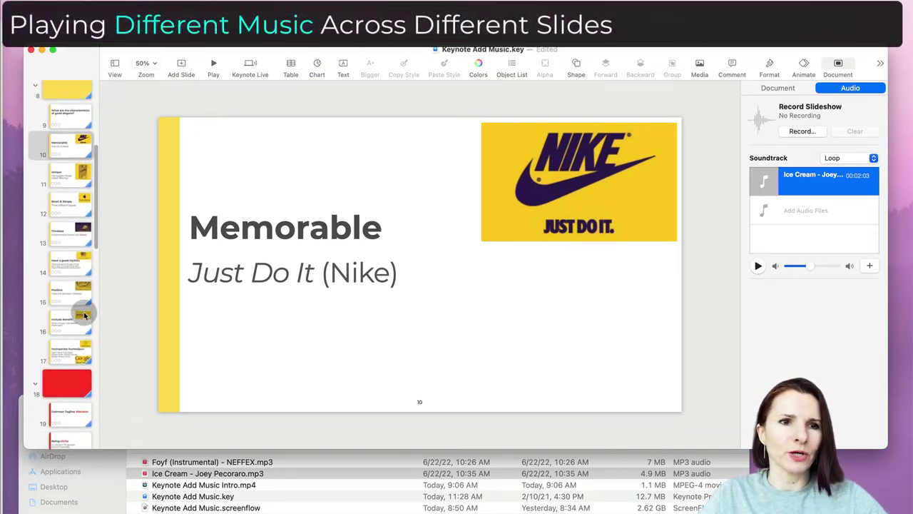
scroll(85, 314, down, 1)
click(71, 105)
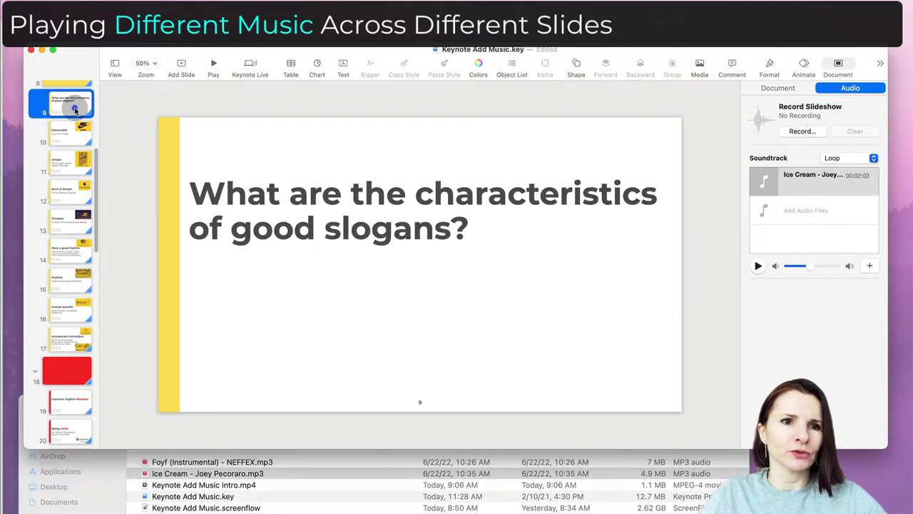
click(72, 135)
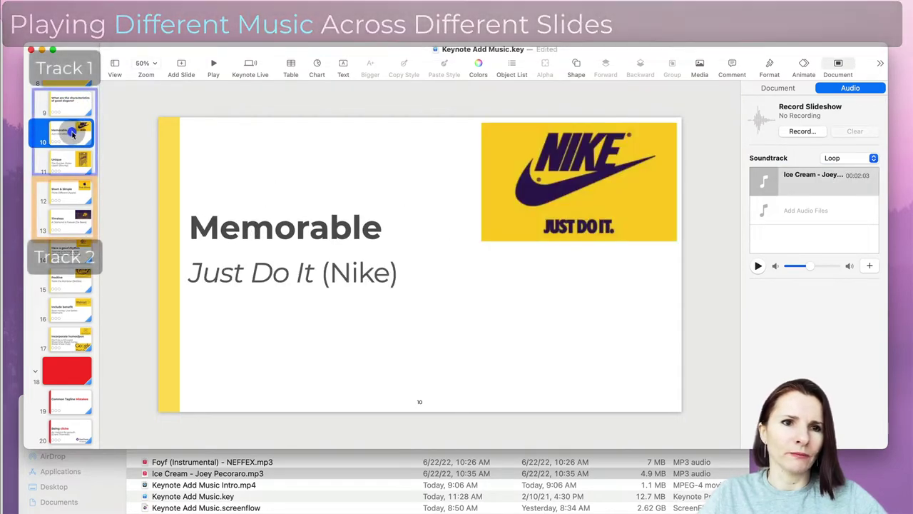
click(63, 195)
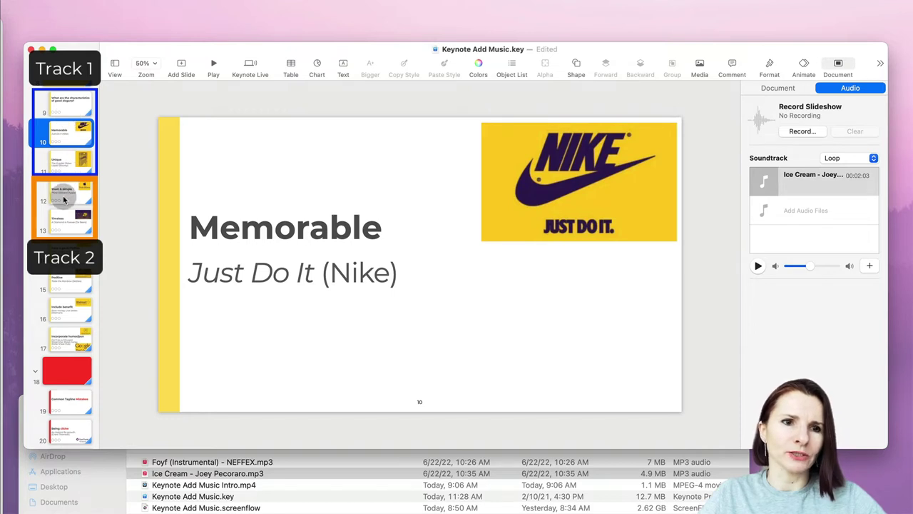
click(66, 223)
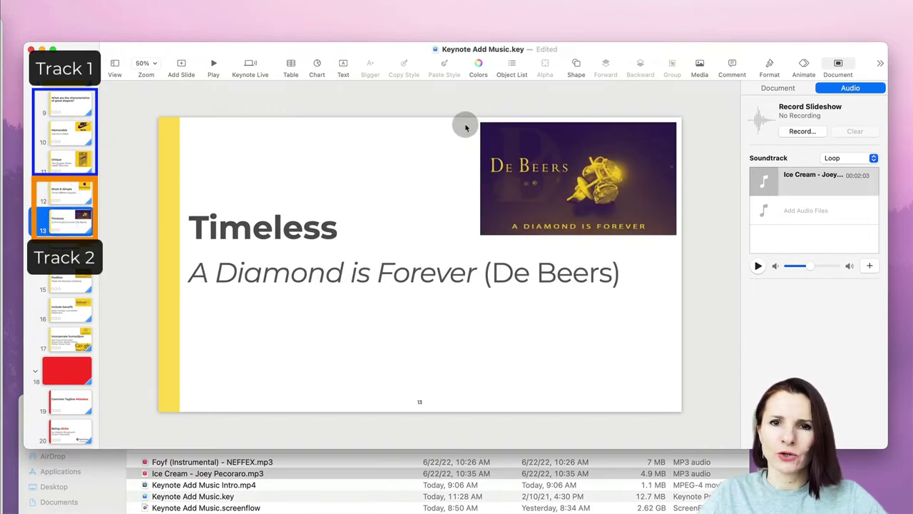
Step: Delete the Ice Cream track from the document soundtrack
click(534, 96)
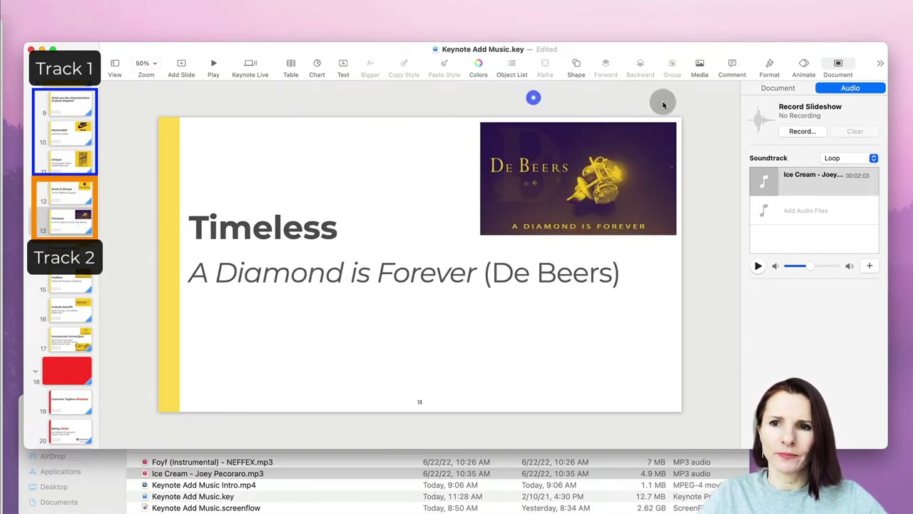
click(806, 186)
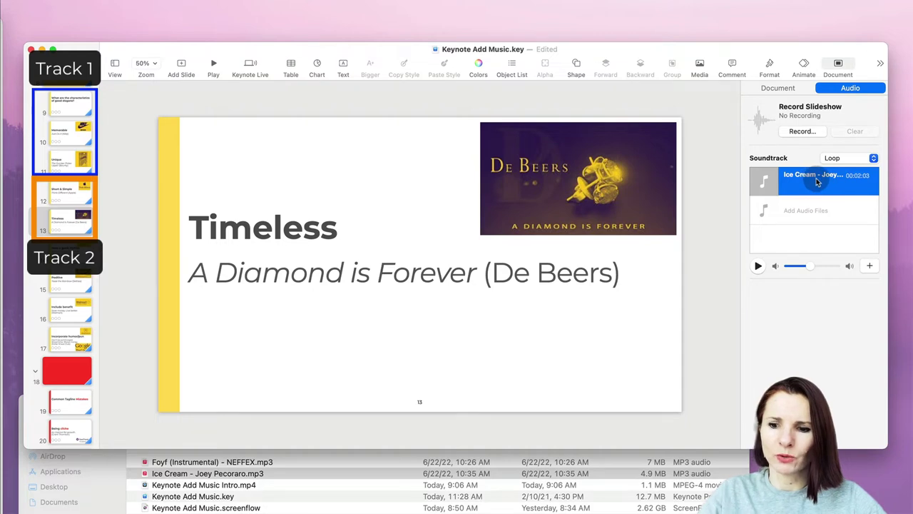
key(BackSpace)
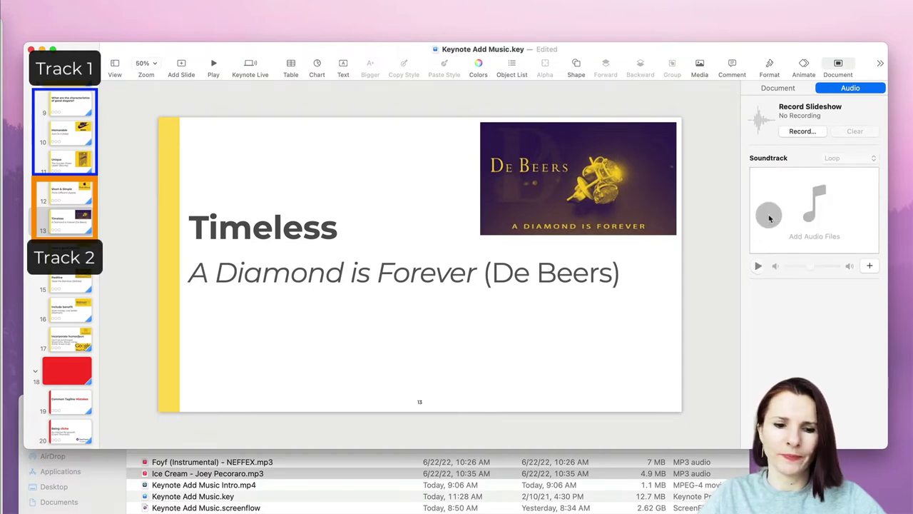
click(150, 473)
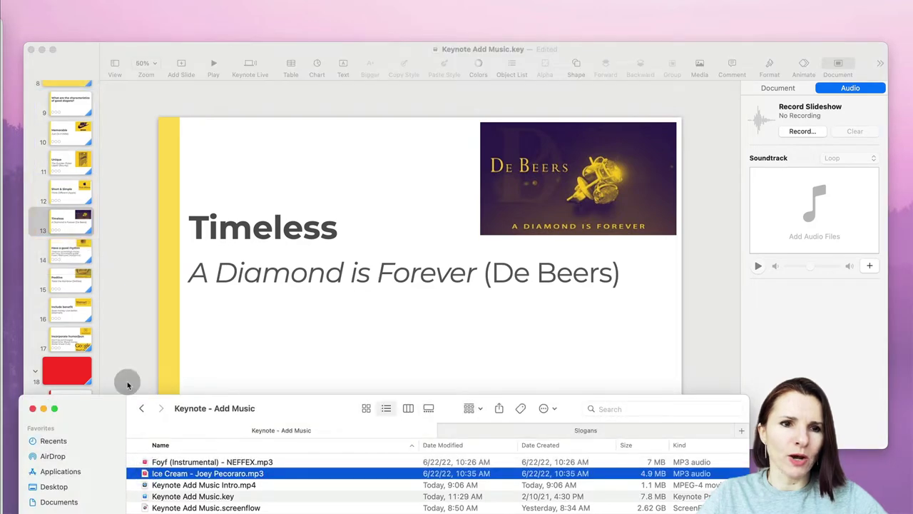
Step: Drop the Foyf (Instrumental) track onto slide 9 and move its icon toward the lower right
scroll(75, 122, up, 1)
click(77, 125)
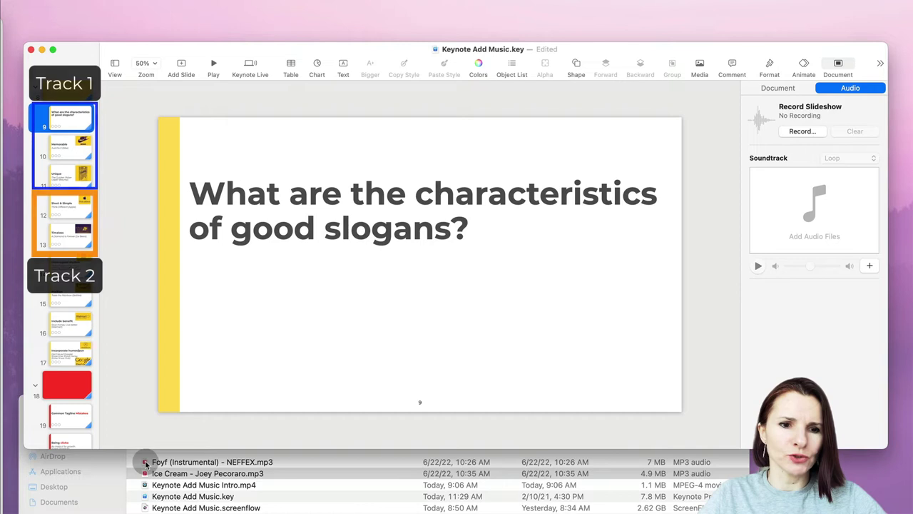
drag(145, 463, 558, 311)
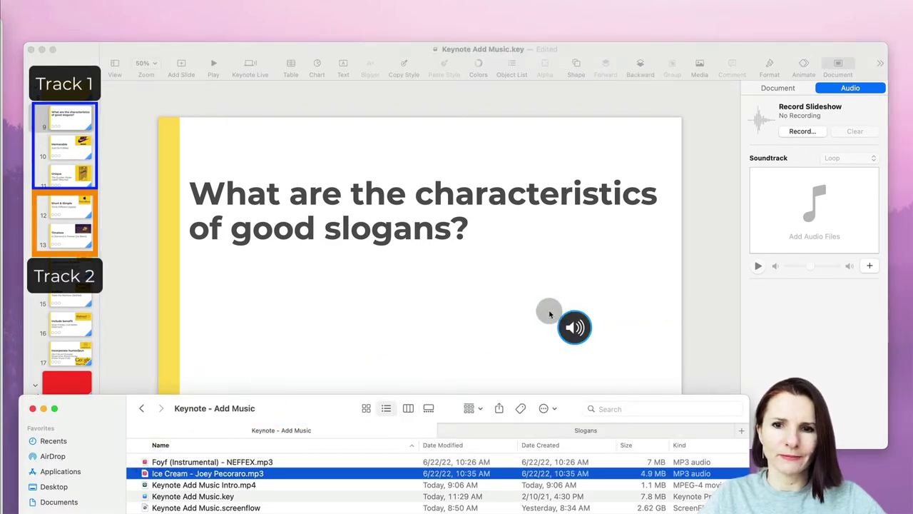
click(549, 314)
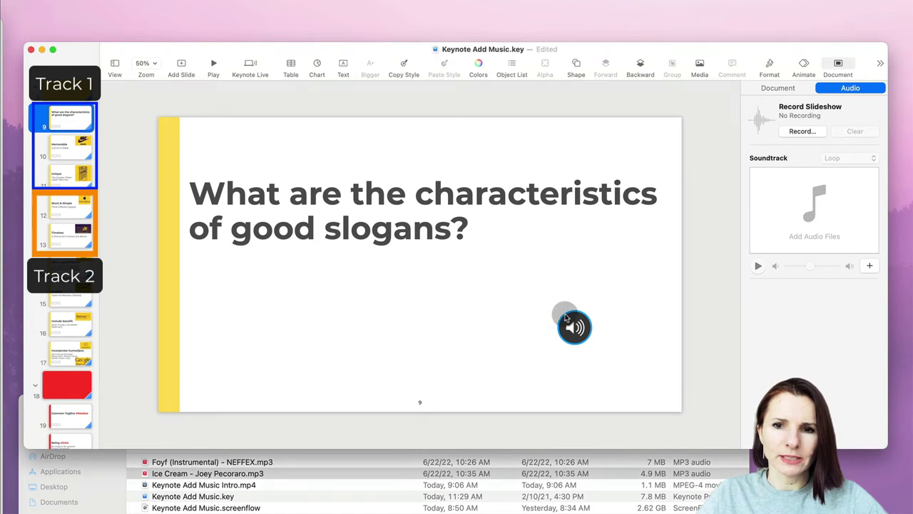
drag(565, 318, 619, 340)
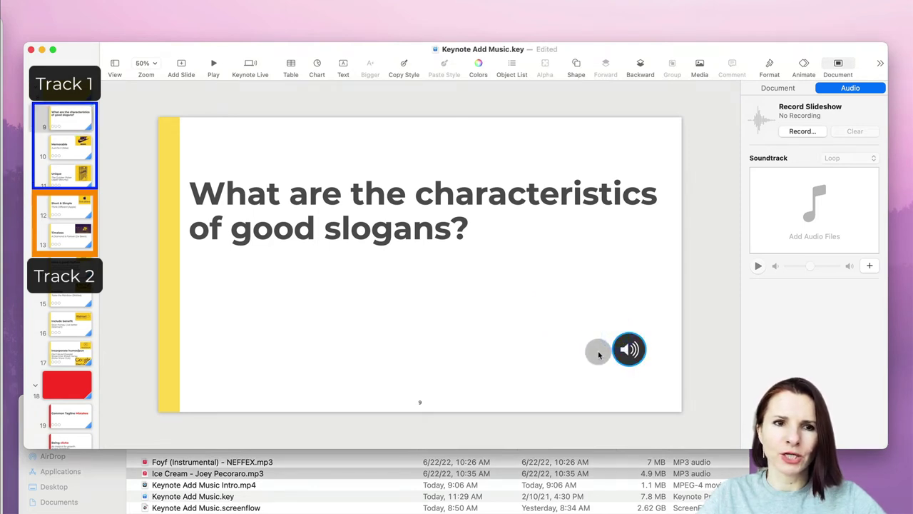
Step: Check slides 10 and 11, then return to slide 9 and reselect its audio object
click(70, 147)
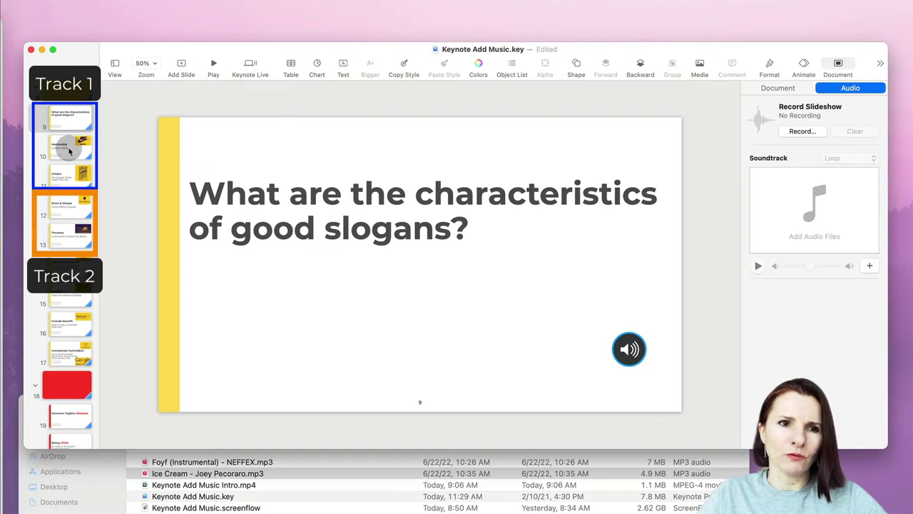
click(71, 178)
click(77, 127)
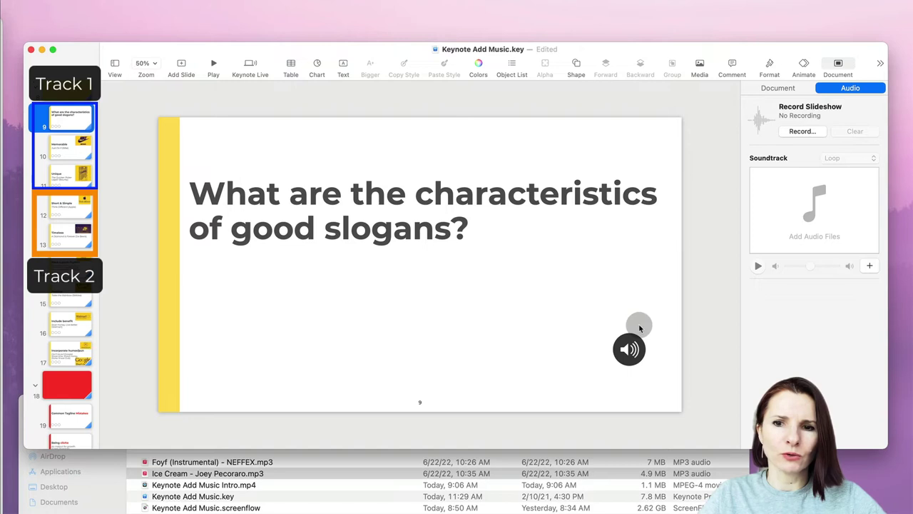
click(618, 338)
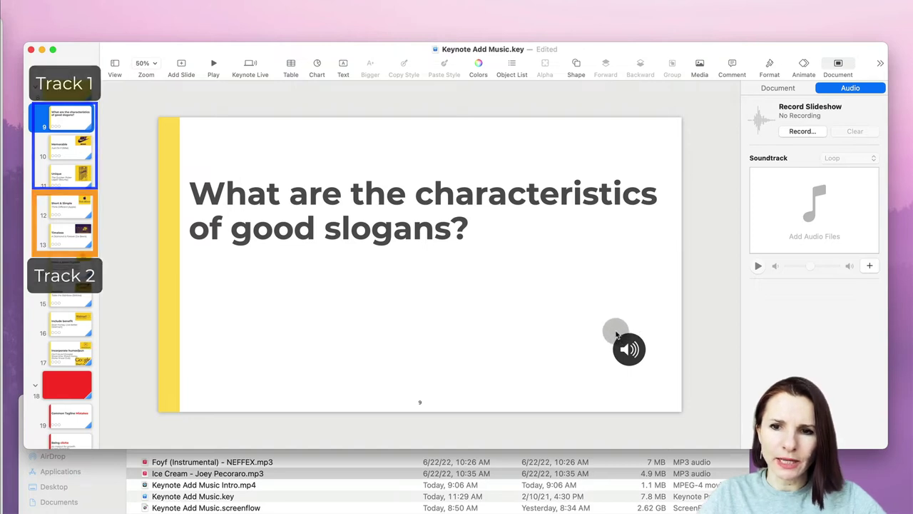
click(621, 342)
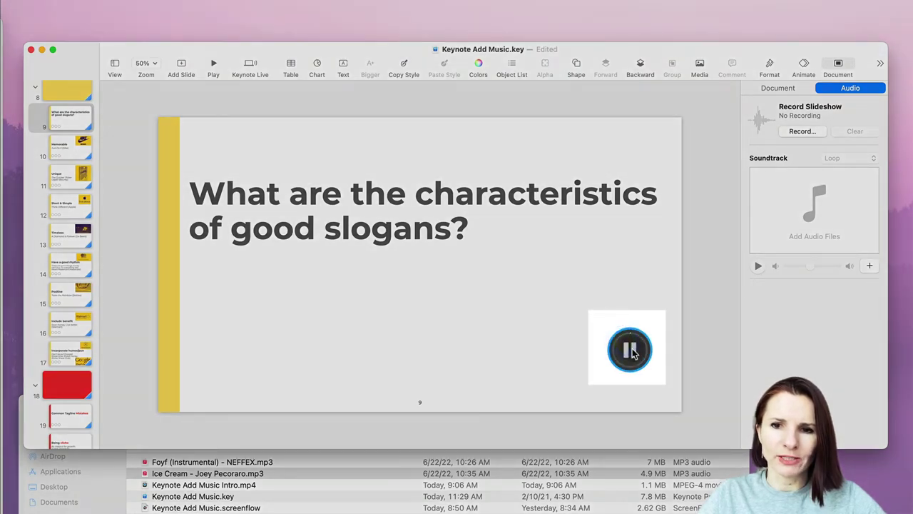
Step: Stop the Foyf preview, lower its volume to about a quarter, and try the trim end handle
click(601, 341)
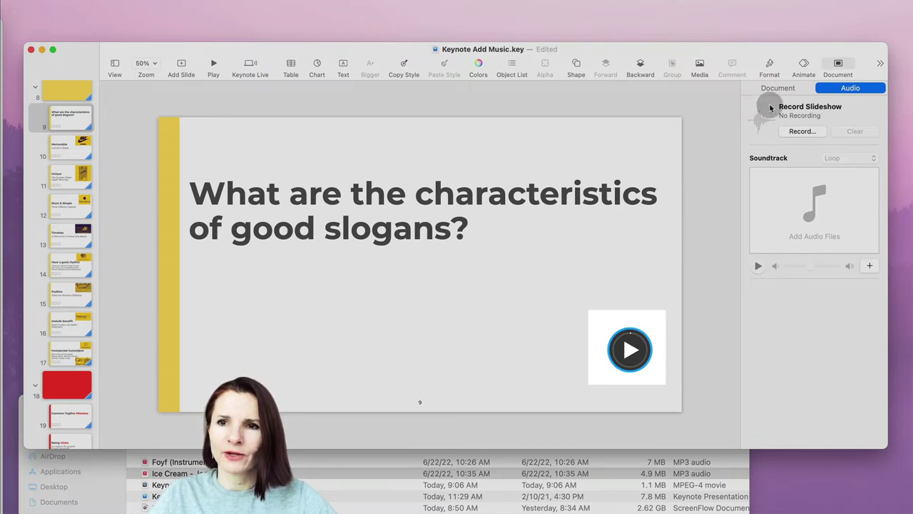
click(770, 65)
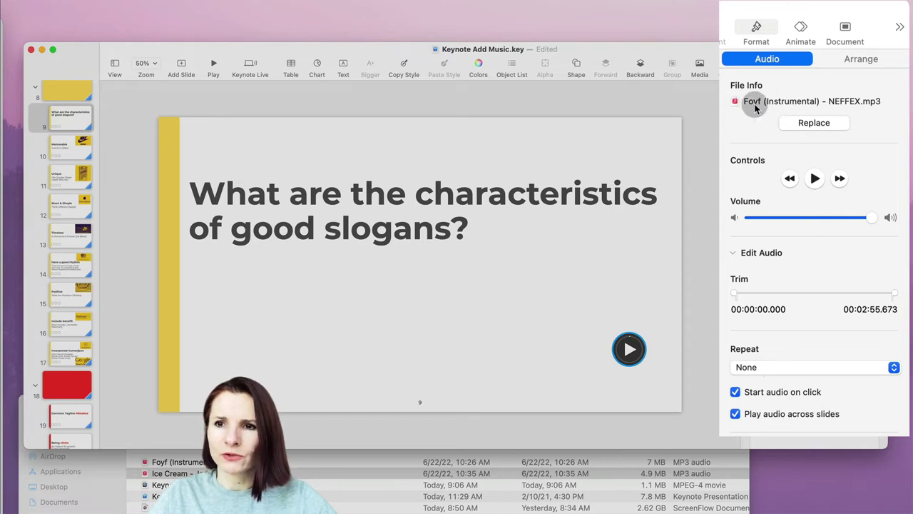
click(818, 181)
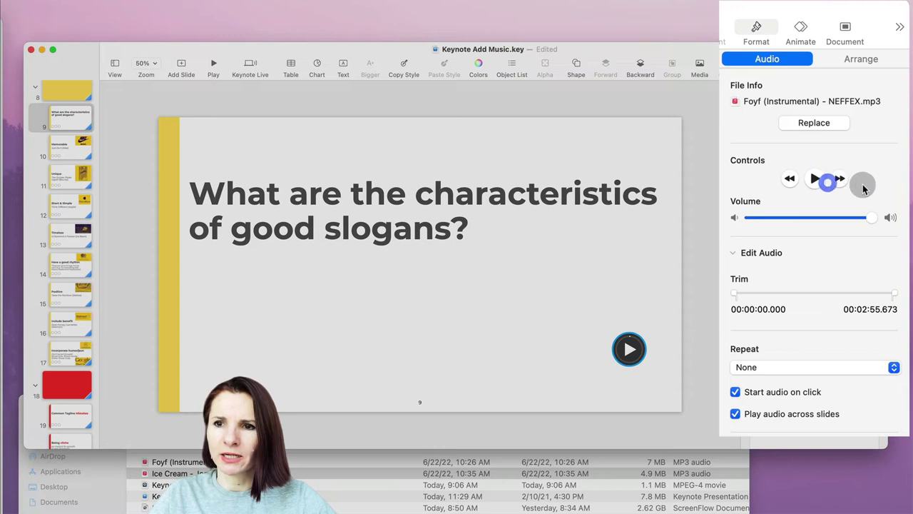
drag(869, 227, 772, 222)
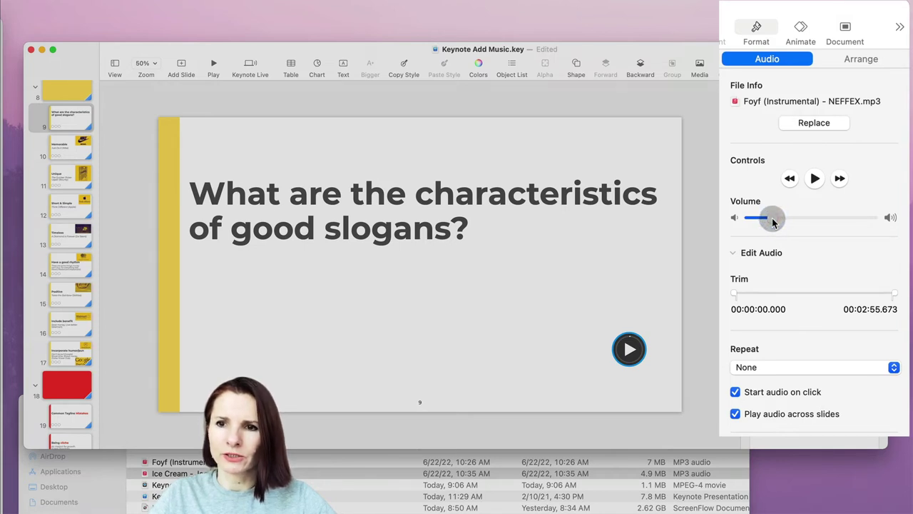
drag(769, 223, 774, 218)
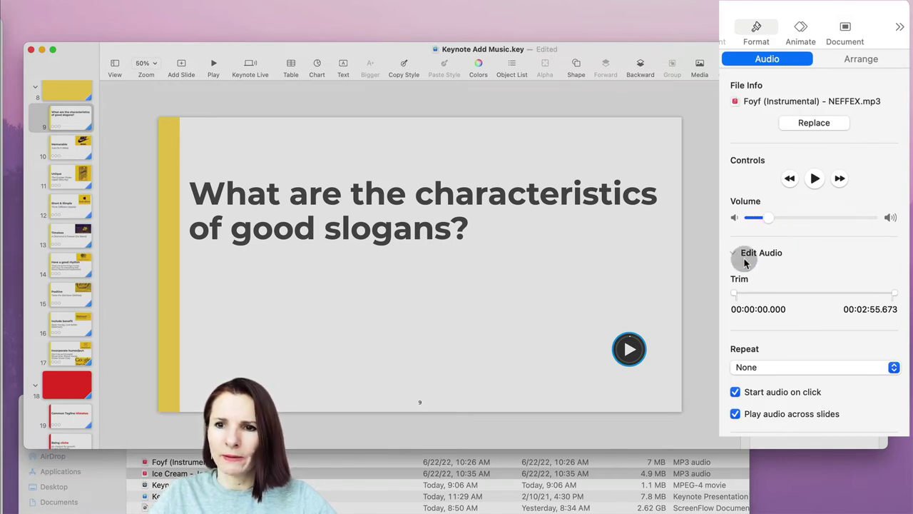
click(896, 295)
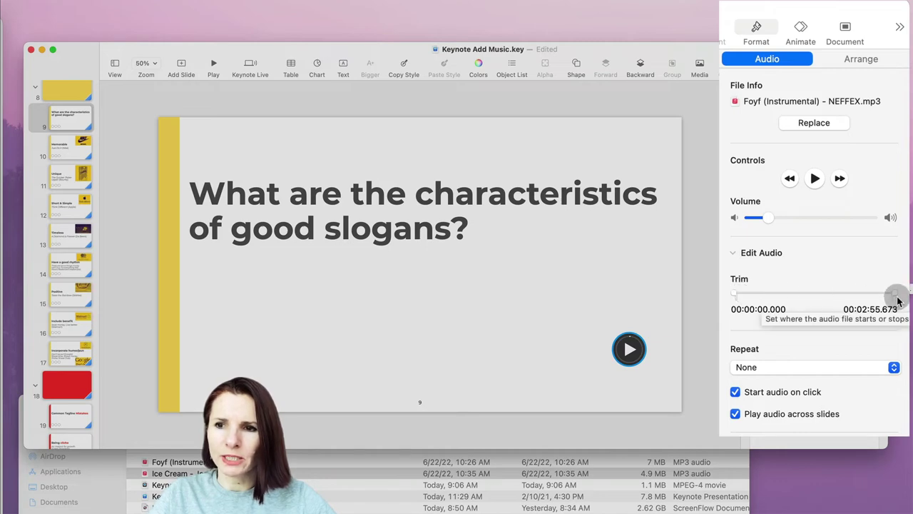
mouse_move(896, 297)
mouse_down()
mouse_move(839, 296)
mouse_move(900, 297)
mouse_up()
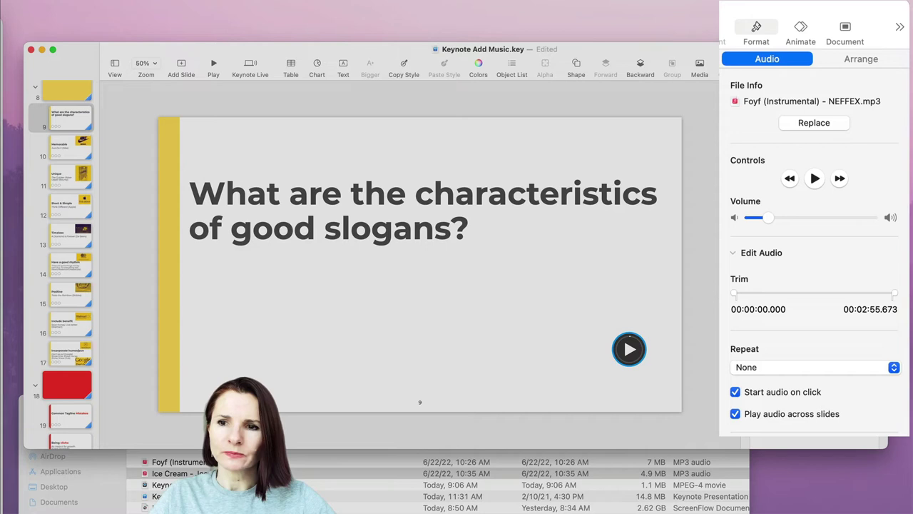
Step: Trim the Foyf audio to end at 00:02:12.786 and set Repeat to Loop
drag(897, 293, 856, 294)
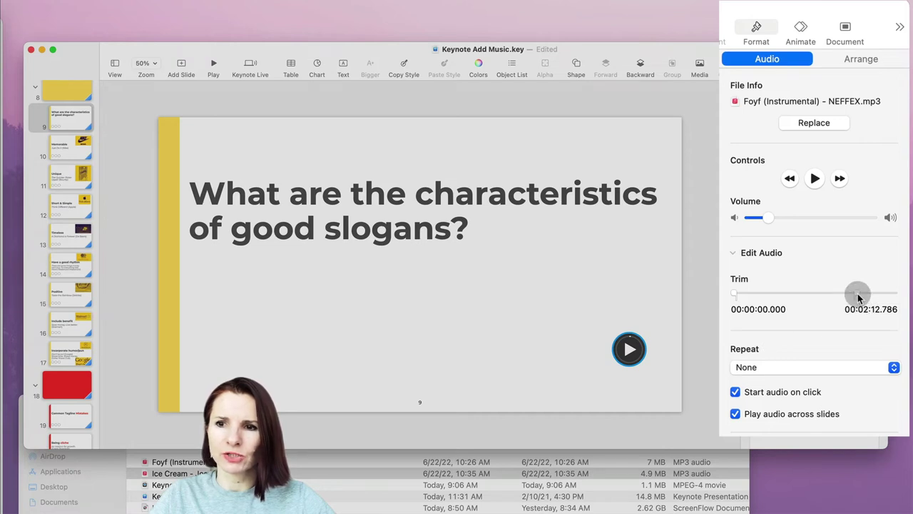
click(894, 367)
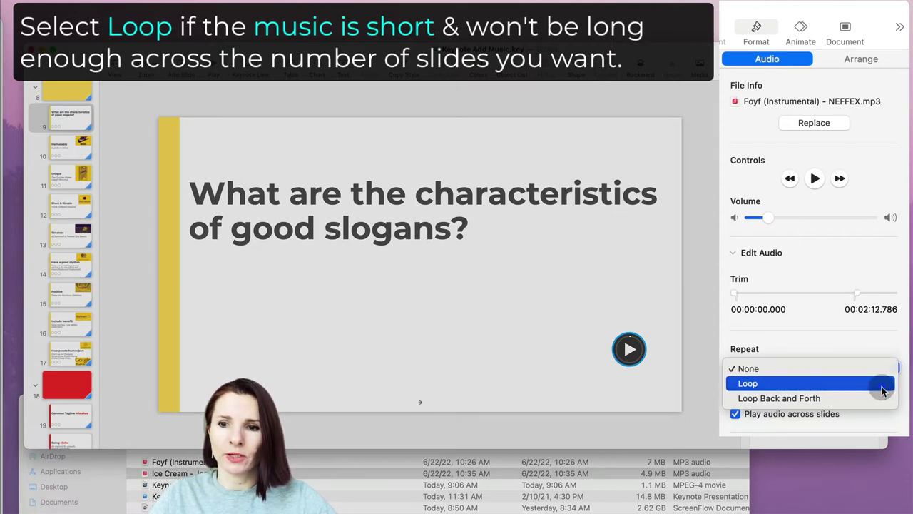
click(882, 388)
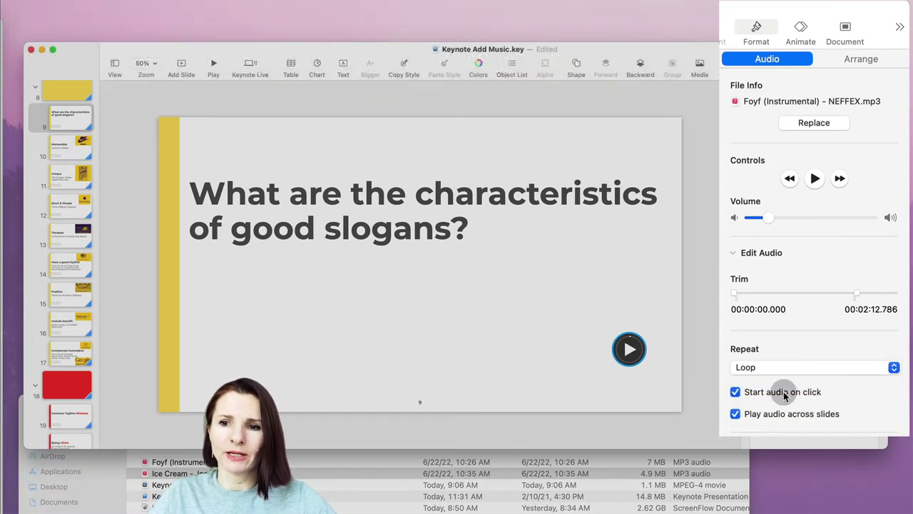
click(735, 413)
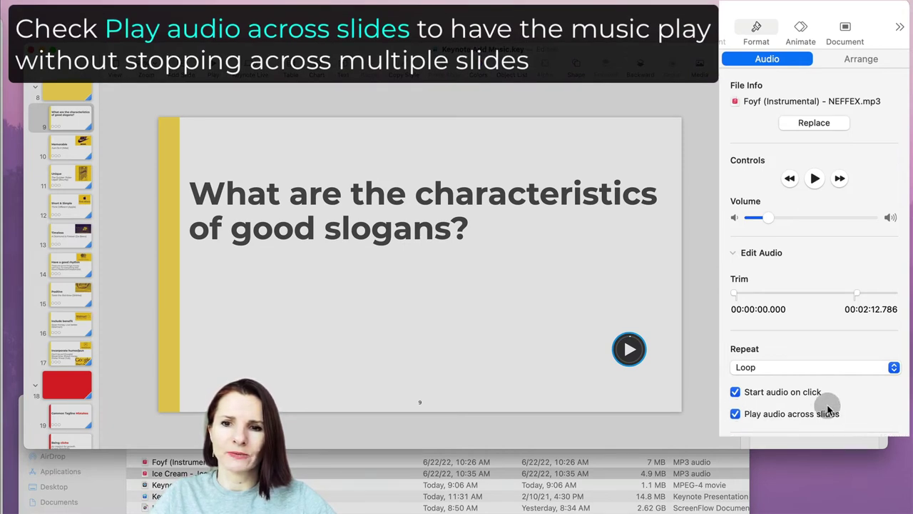
click(640, 318)
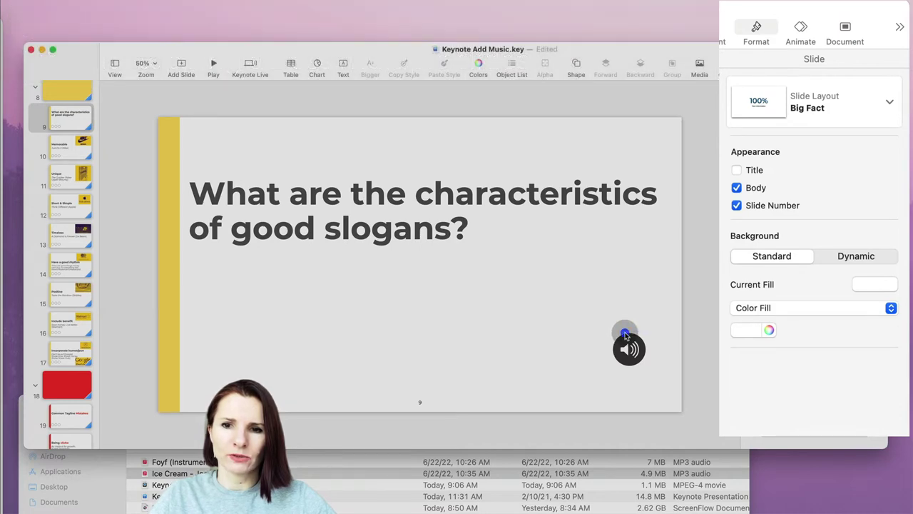
Step: Copy the Foyf music from slide 9 onto slides 10 'Memorable' and 11 'Unique', then play from slide 9
click(626, 336)
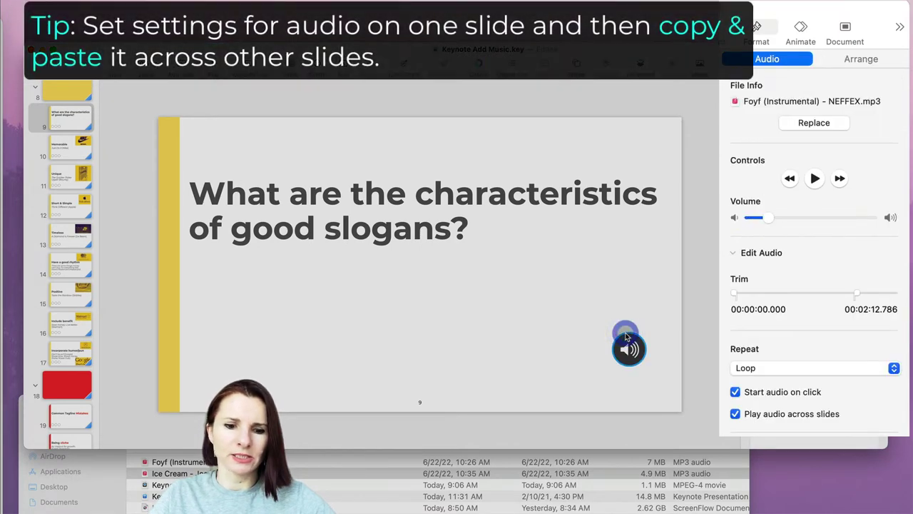
key(super+c)
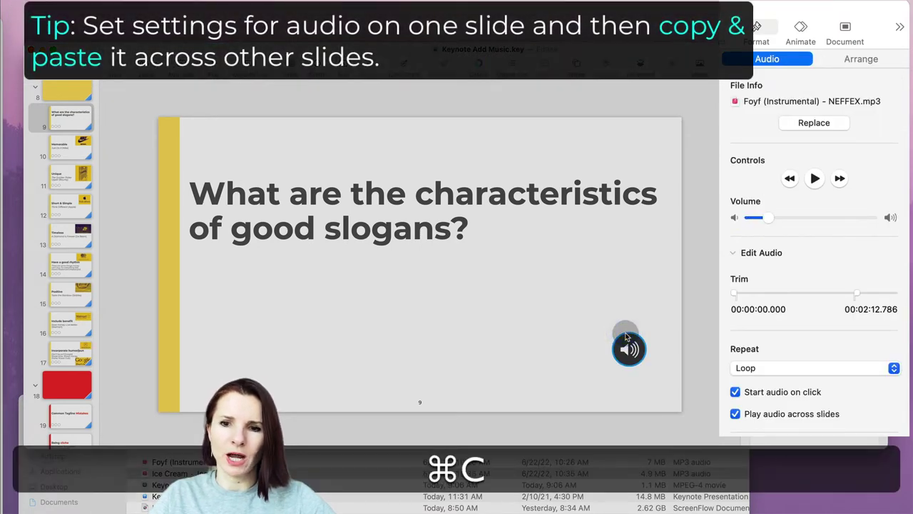
click(79, 156)
key(super+v)
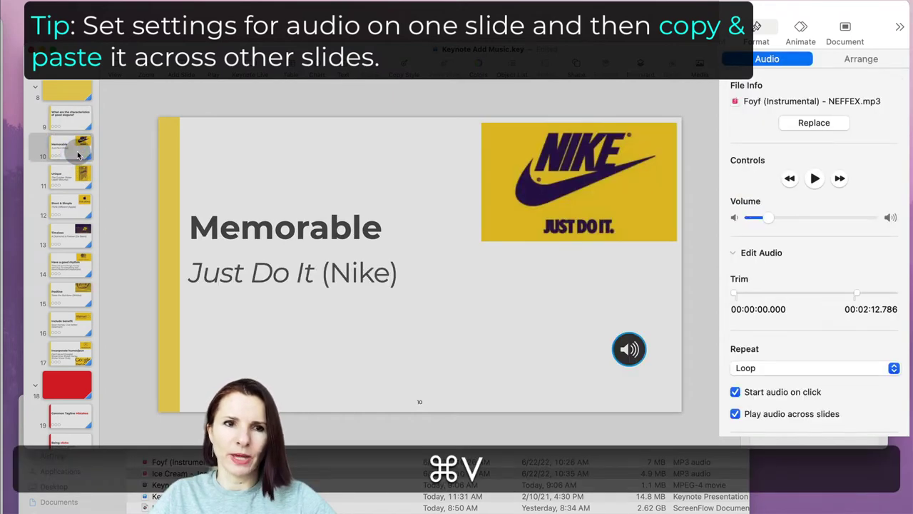
click(69, 166)
key(super+v)
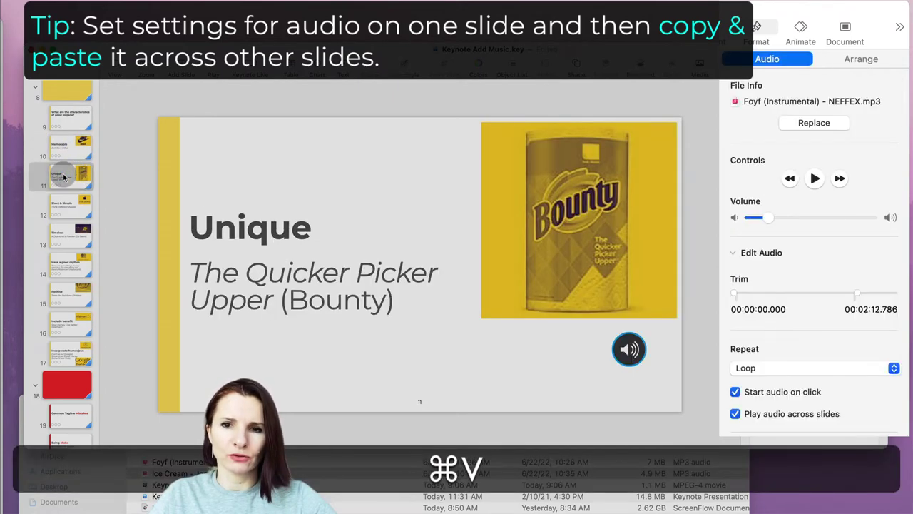
click(85, 116)
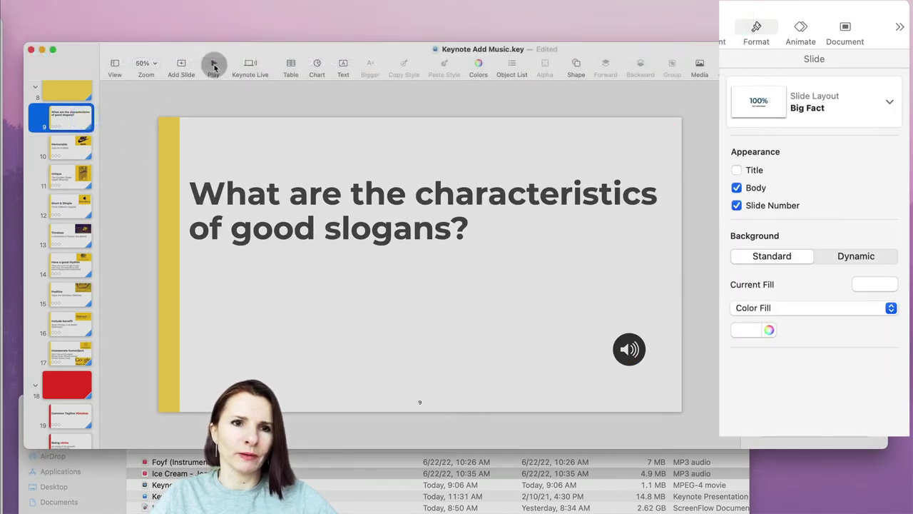
click(212, 64)
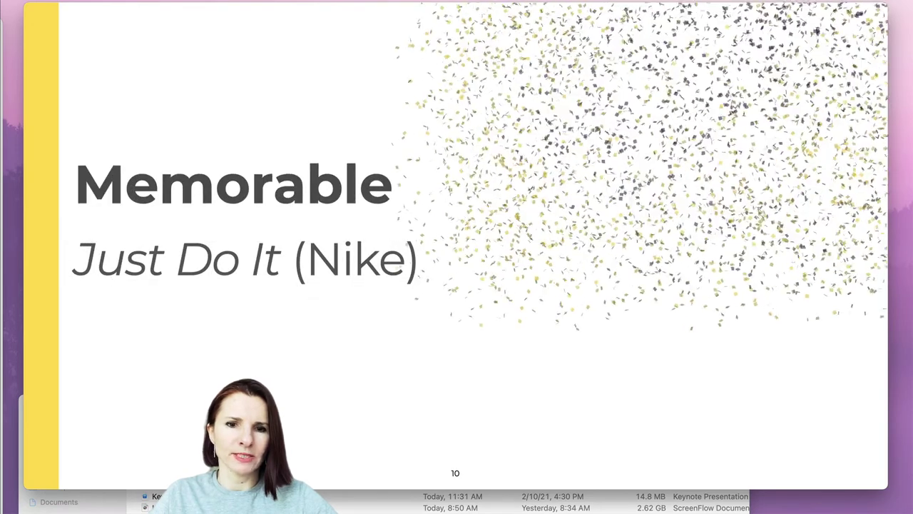
Step: Exit the slideshow and bring up the Build Order list for the slide 9 music
key(Escape)
click(77, 116)
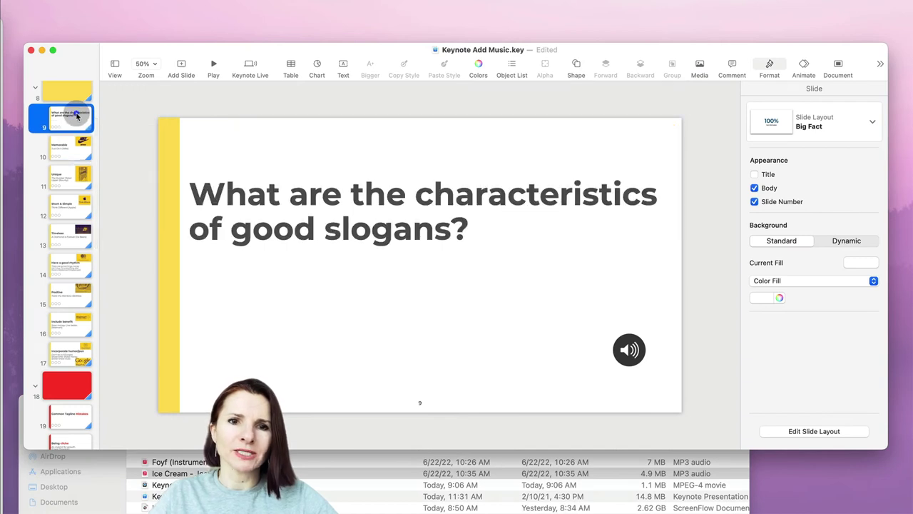
click(620, 326)
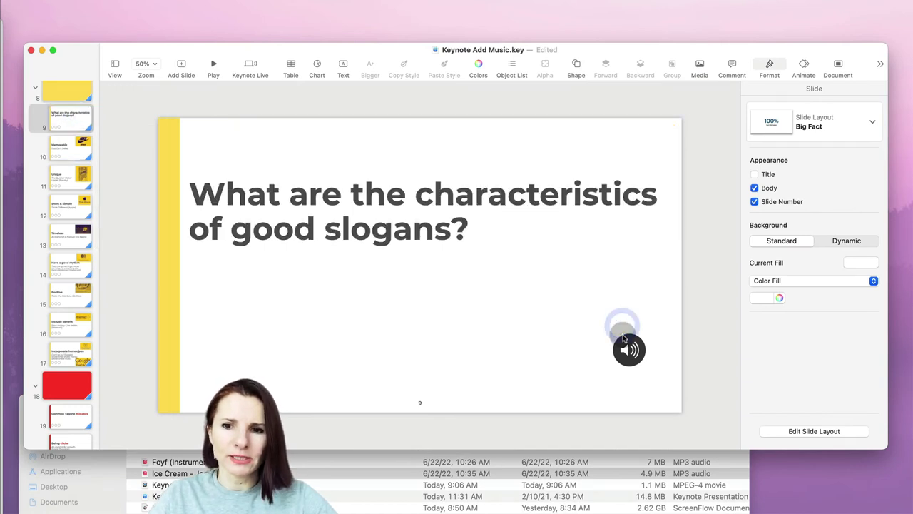
click(804, 66)
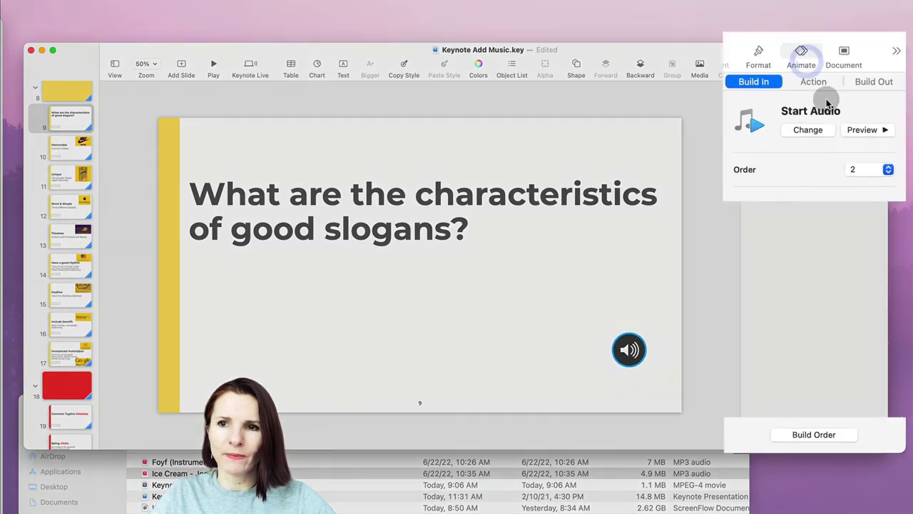
click(805, 414)
click(802, 435)
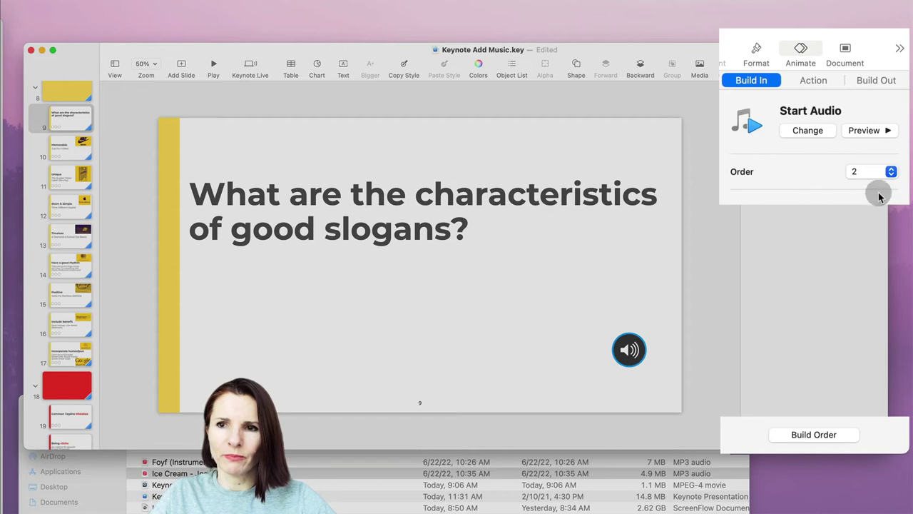
click(822, 434)
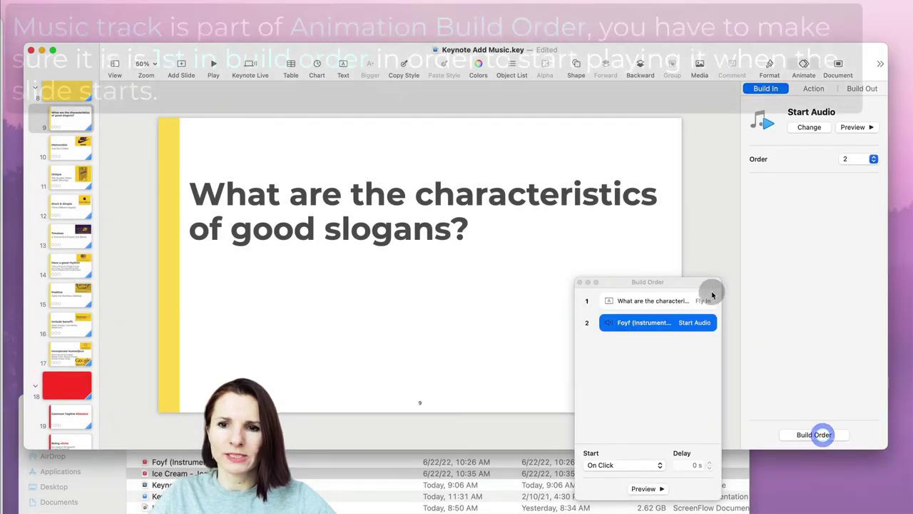
drag(668, 284, 549, 270)
click(542, 262)
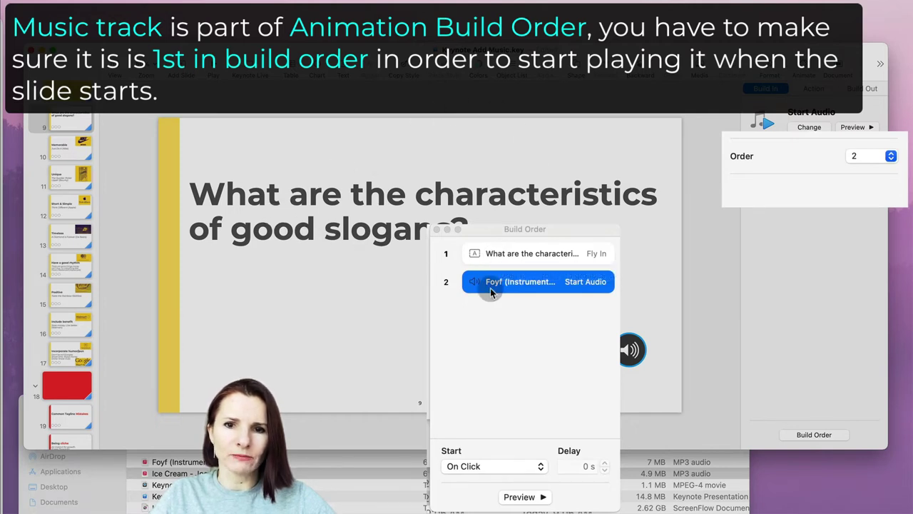
Step: Move the Start Audio build to first place, before the title's Fly In, starting After Transition
drag(513, 290, 513, 256)
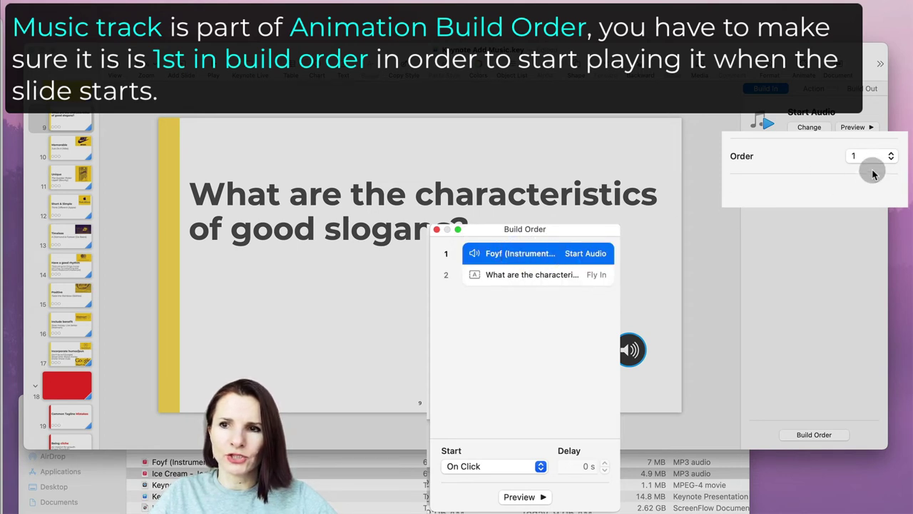
click(890, 155)
click(890, 172)
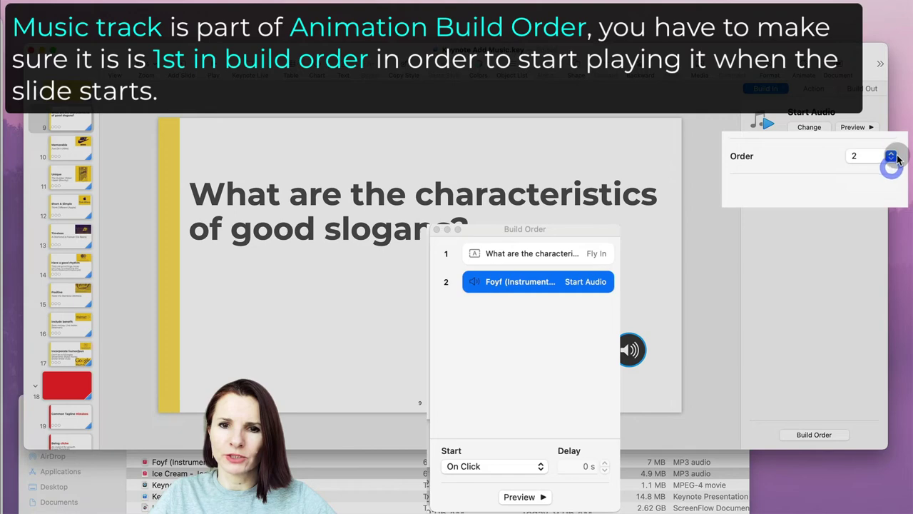
click(892, 157)
click(877, 141)
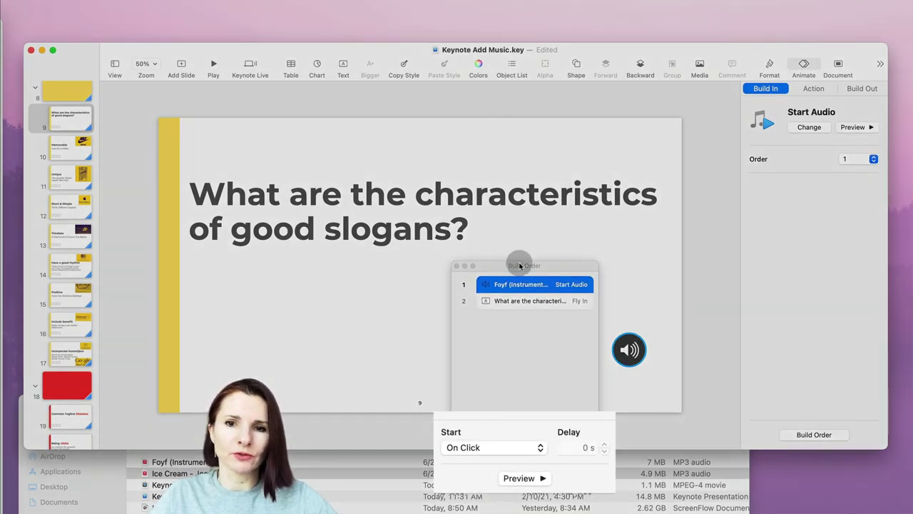
drag(519, 268, 517, 266)
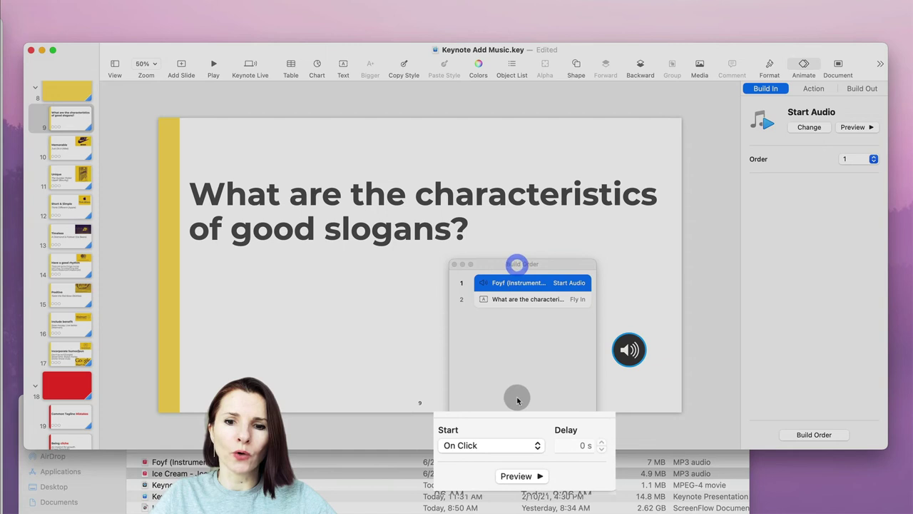
click(539, 447)
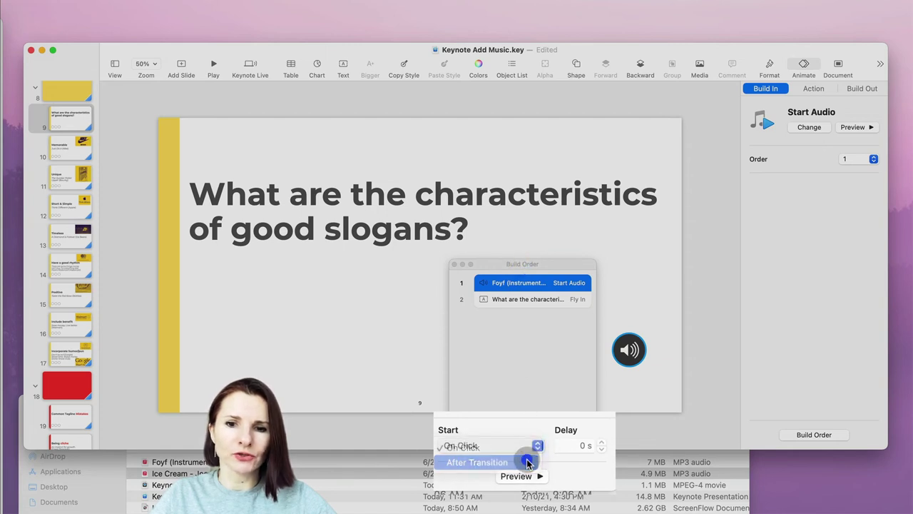
click(526, 461)
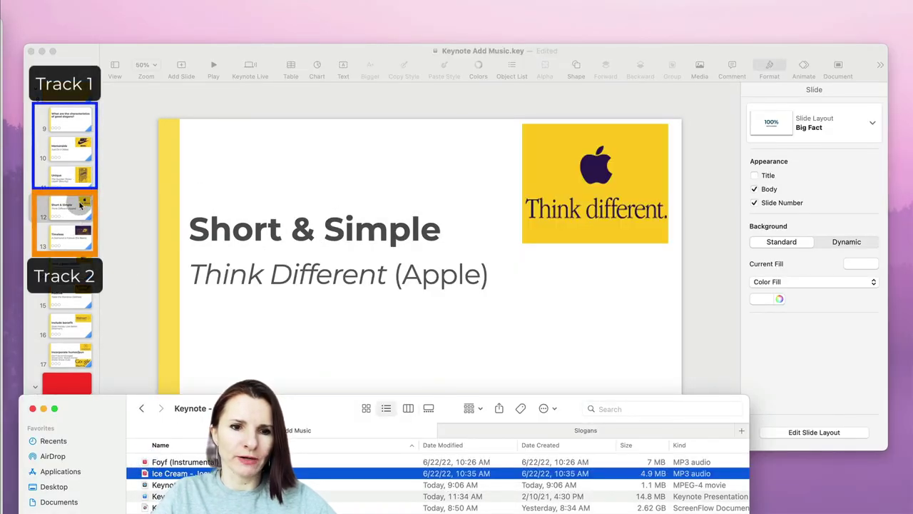
Step: Add the Foyf MP3 to slide 12, not starting on click, set to Loop at about half volume
click(146, 462)
drag(144, 462, 577, 331)
click(591, 312)
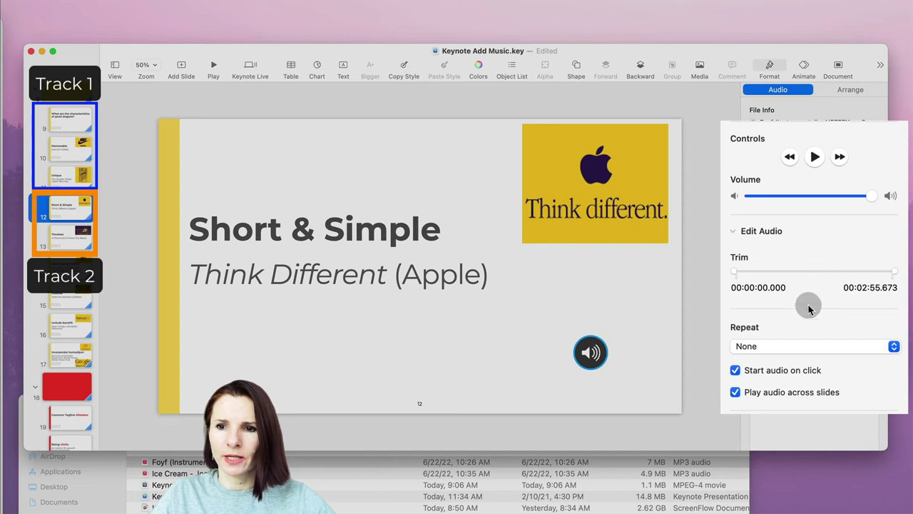
click(735, 370)
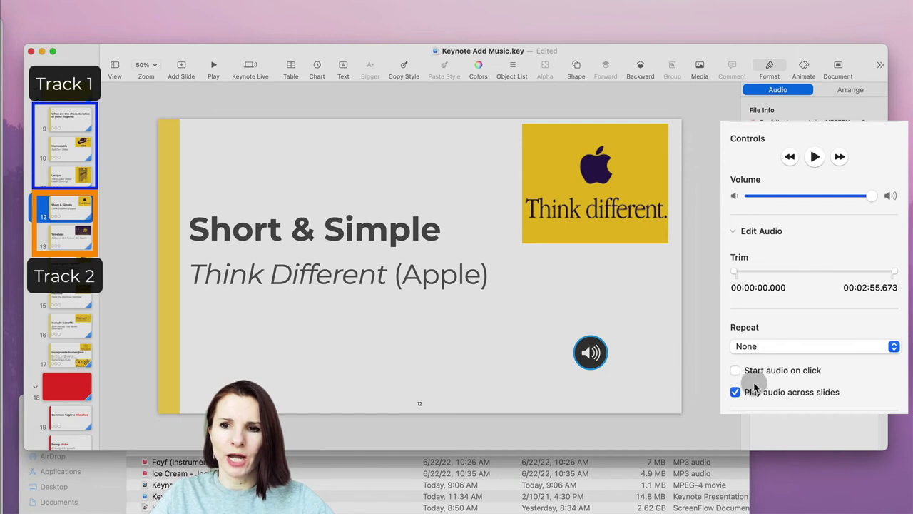
click(893, 347)
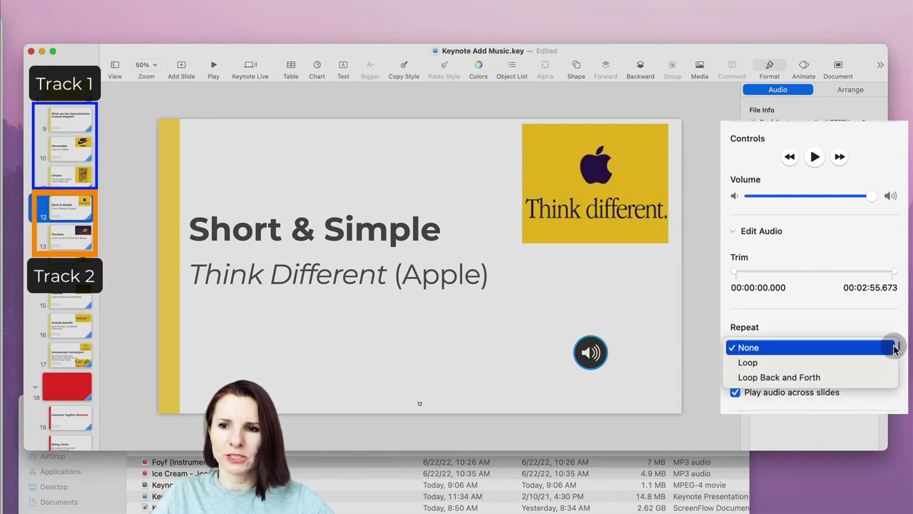
click(883, 361)
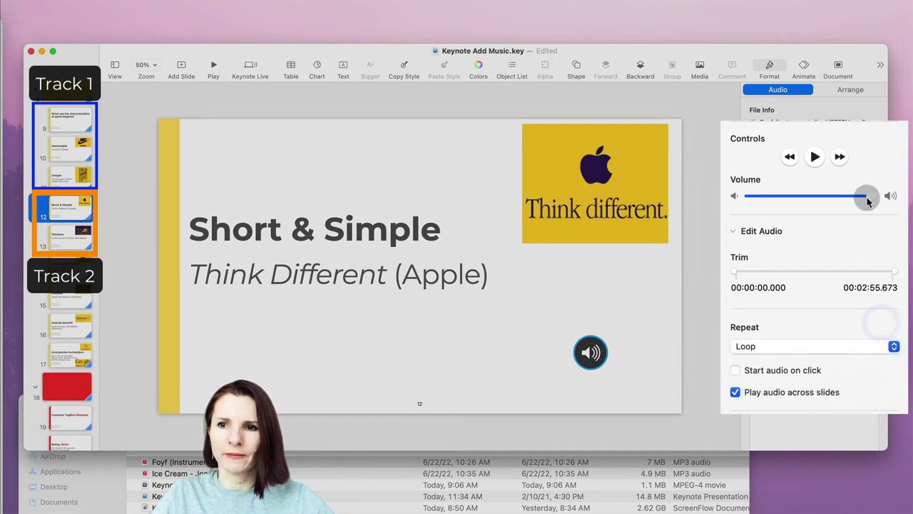
drag(864, 203, 804, 201)
Step: Copy the looping music from slide 12 onto slide 13 'Timeless'
click(540, 350)
click(595, 354)
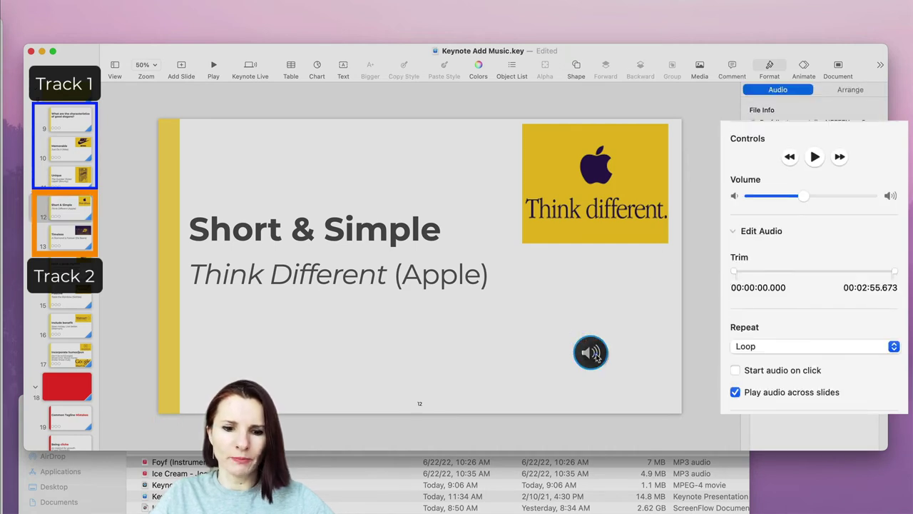
key(super+c)
click(72, 236)
click(523, 331)
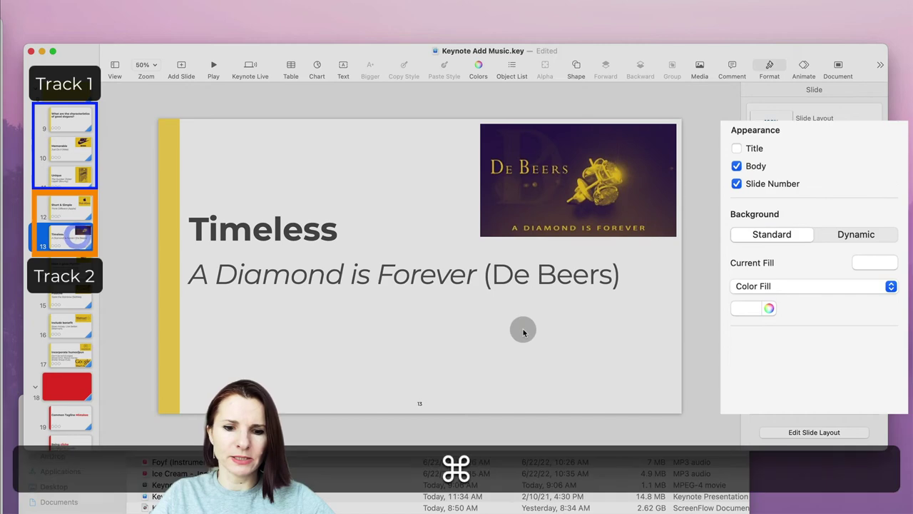
key(super+v)
key(Up)
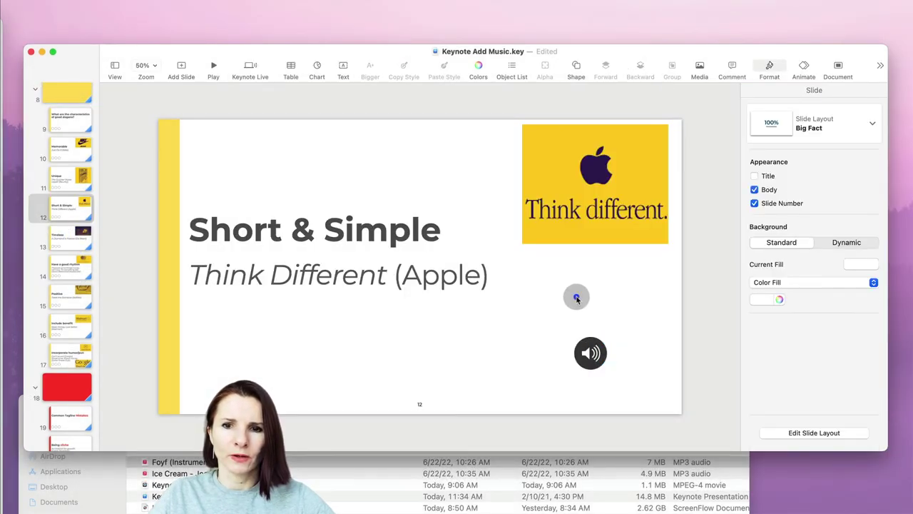
click(590, 352)
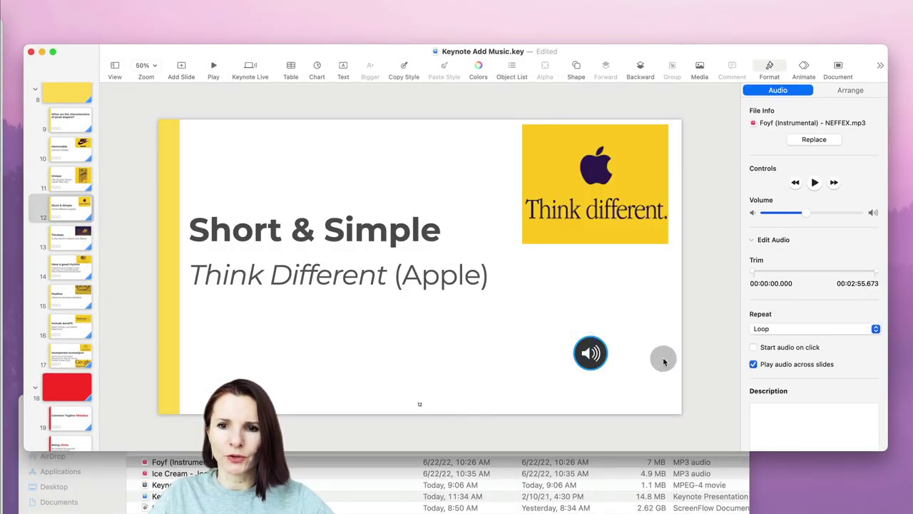
click(804, 65)
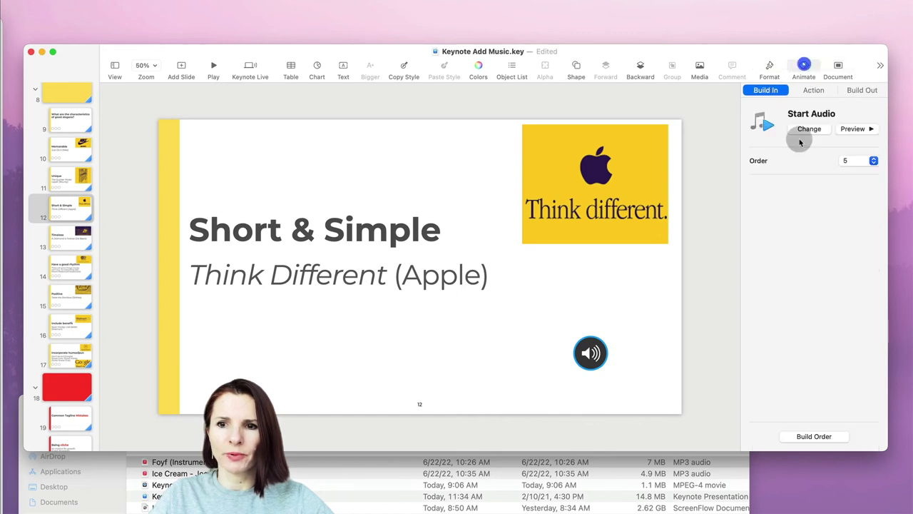